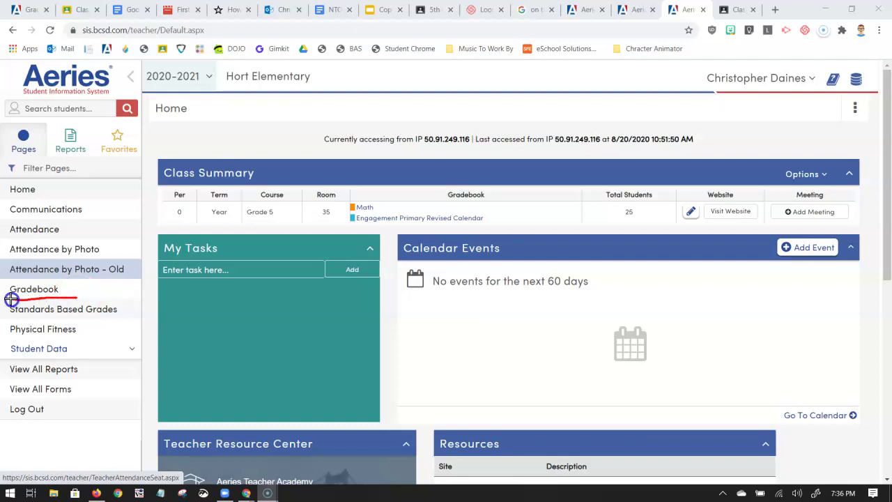
- Open the teacher's gradebook overview and start creating a new gradebook
left_click(42, 292)
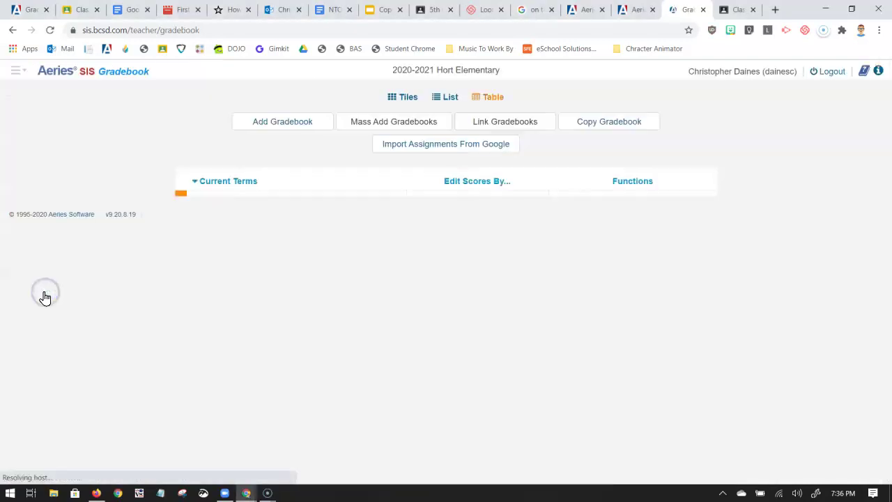
left_click_drag(233, 137, 322, 129)
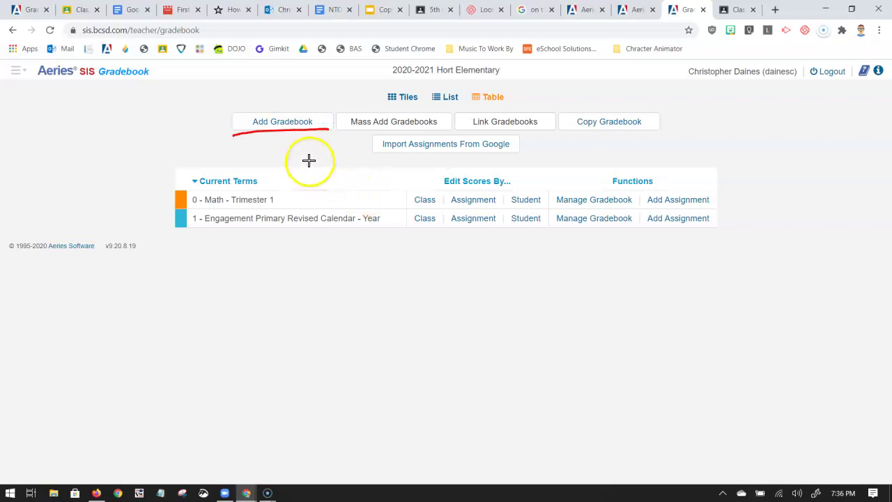
key("Escape")
left_click(296, 132)
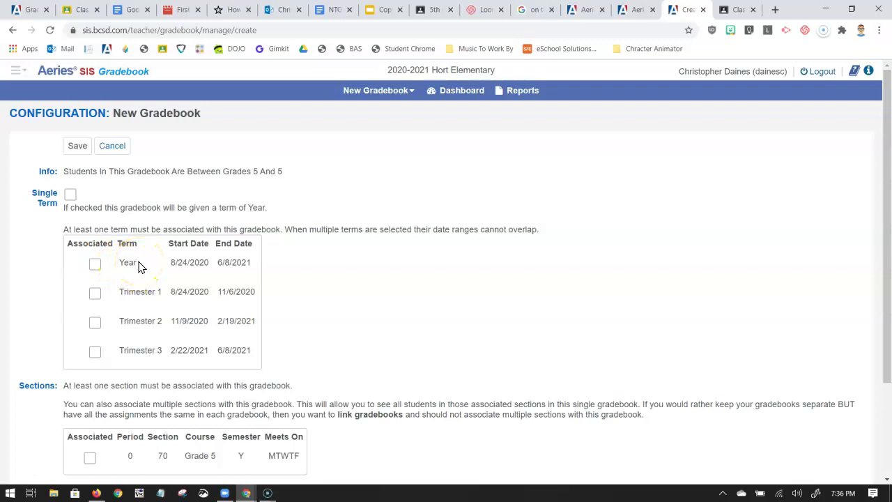
- Associate the new gradebook with the Trimester 1 term and the Grade 5 section
left_click(96, 298)
left_click(95, 295)
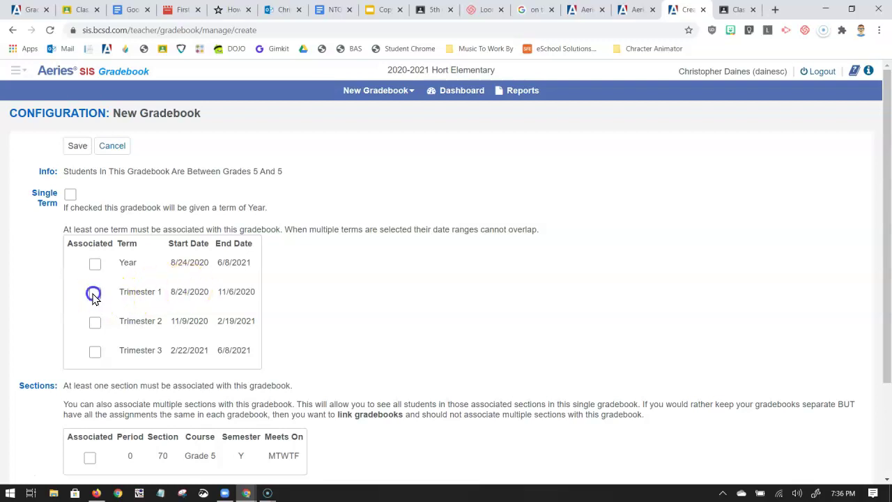
left_click(323, 335)
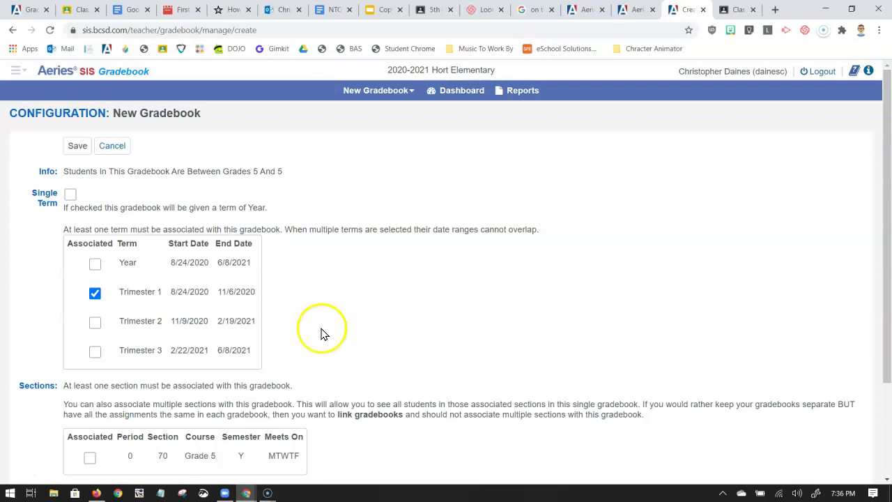
scroll(323, 332, "down", 2)
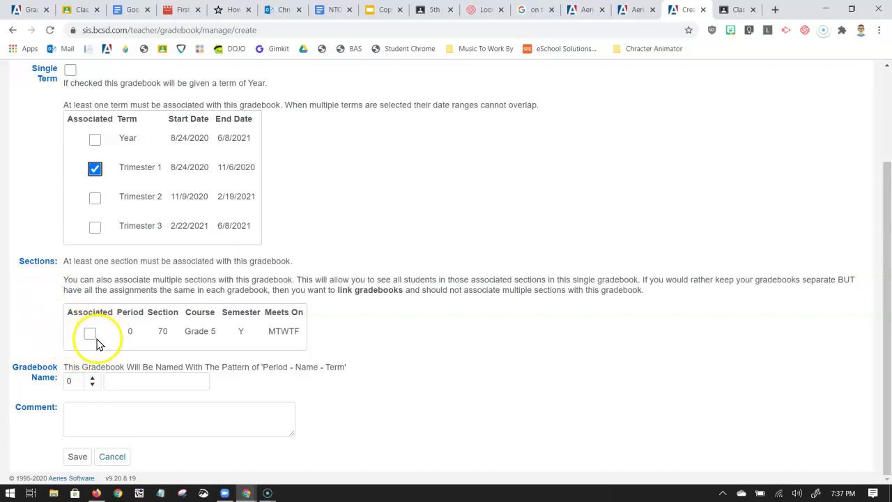
left_click(90, 335)
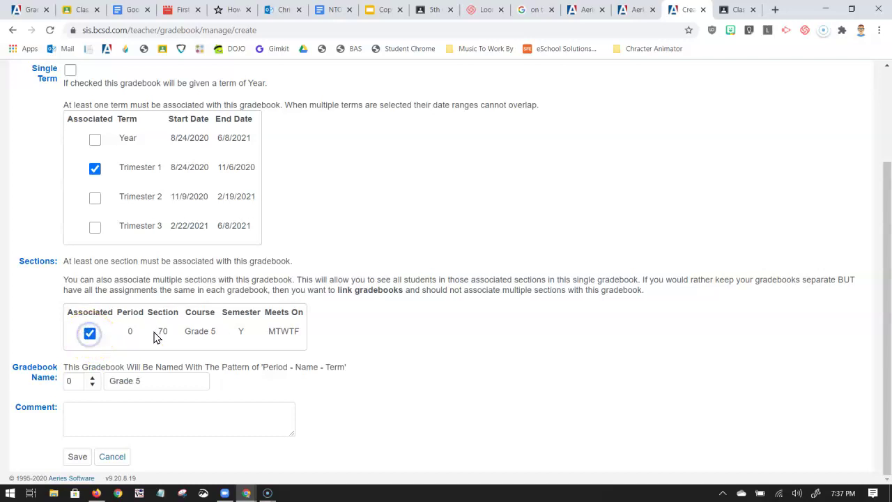
- Name the gradebook "Reading Language Arts" and save it
left_click(149, 380)
key("ctrl+a")
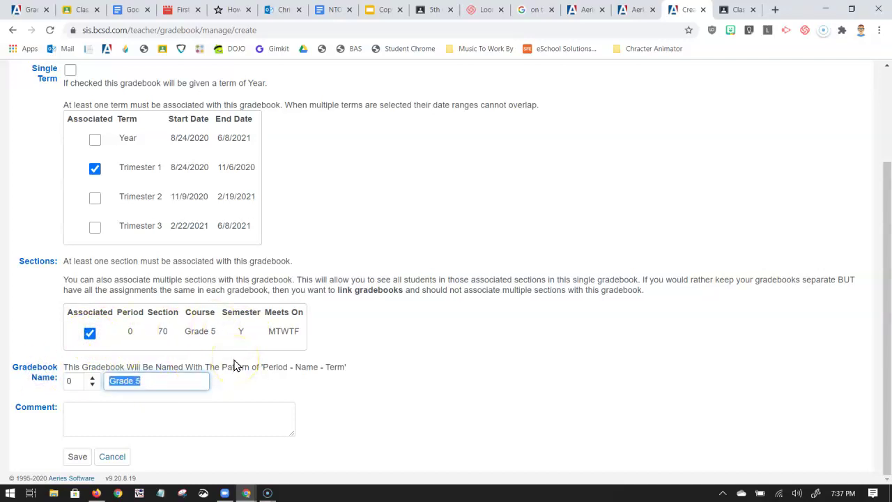
type("Reading la")
key("BackSpace")
key("BackSpace")
type("Languag")
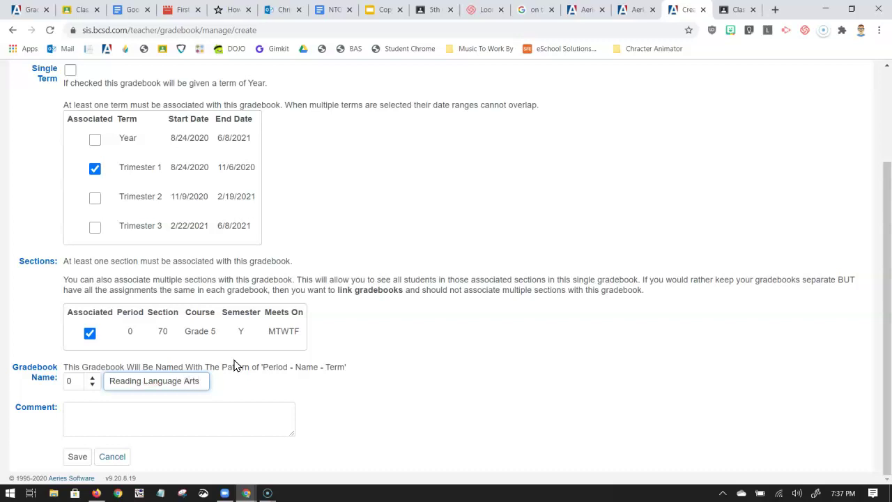
left_click(353, 383)
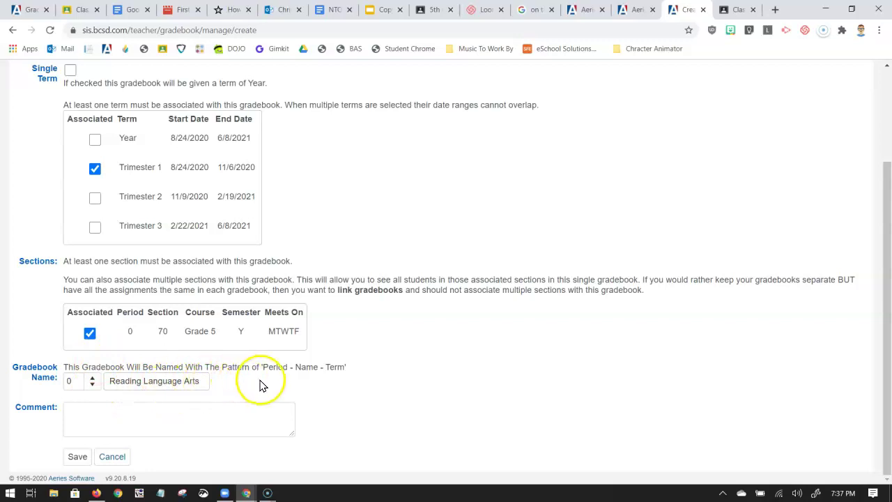
left_click(73, 459)
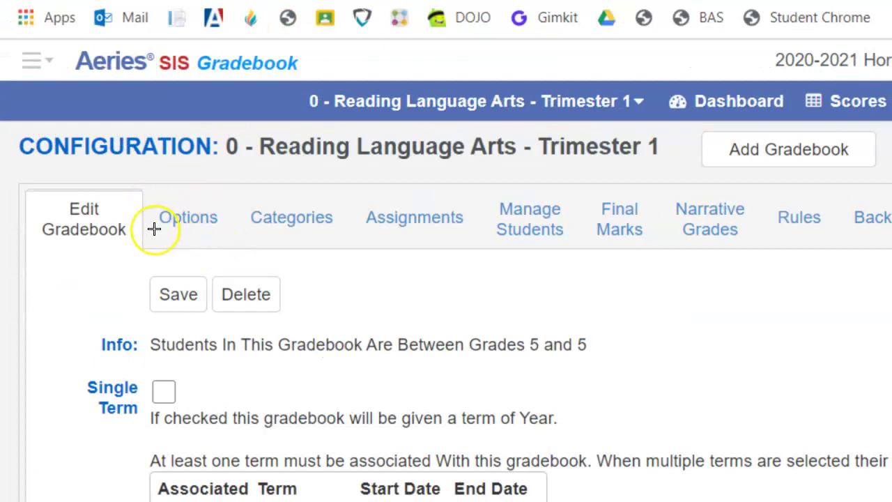
left_click_drag(154, 232, 196, 232)
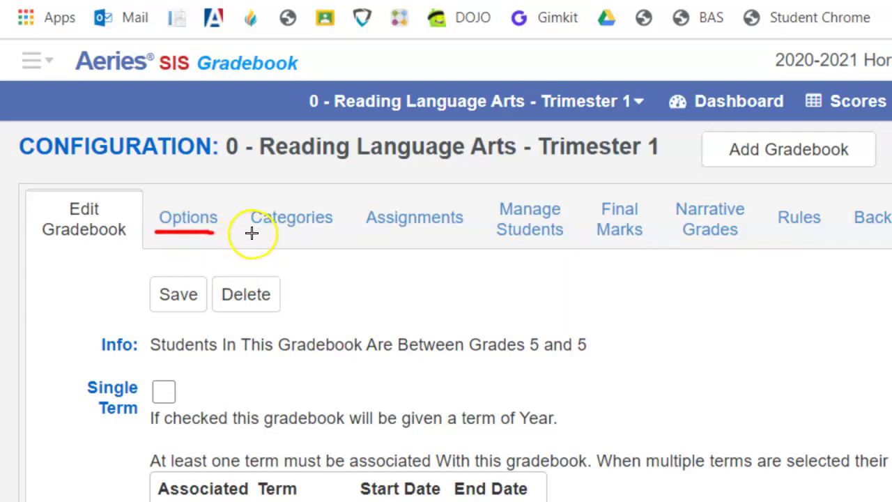
left_click_drag(251, 231, 342, 231)
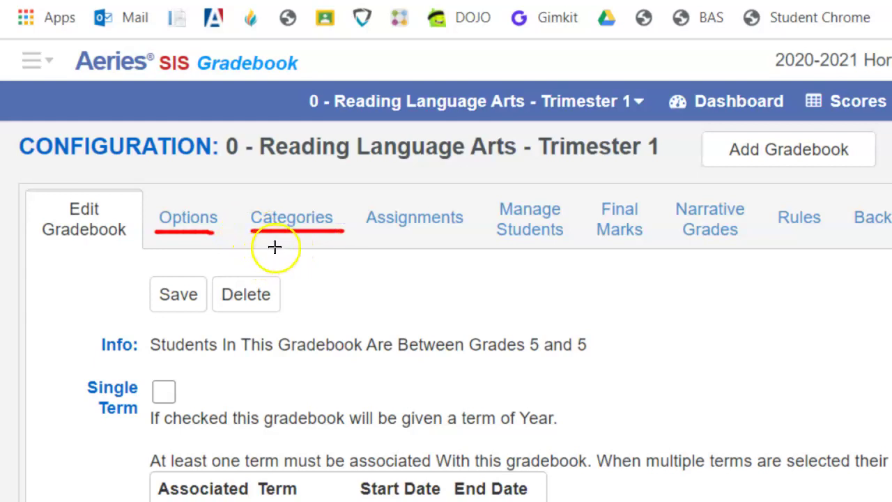
left_click_drag(497, 242, 518, 242)
left_click_drag(585, 244, 588, 244)
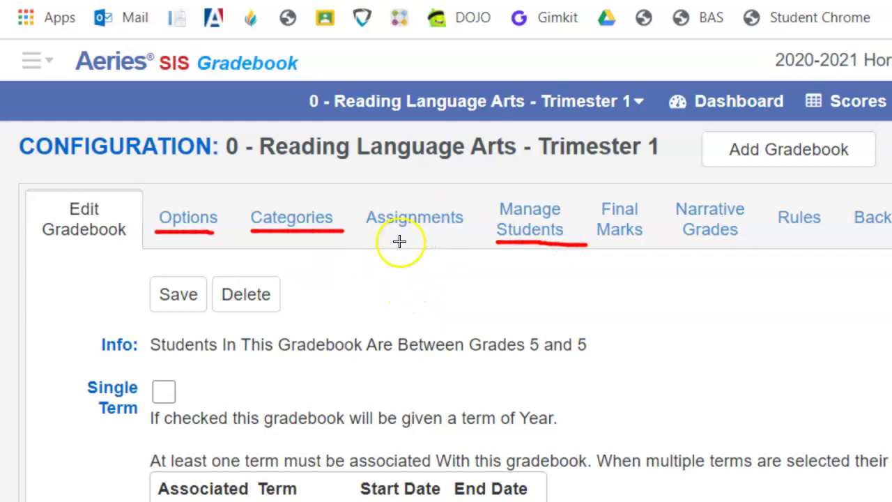
left_click_drag(376, 235, 459, 231)
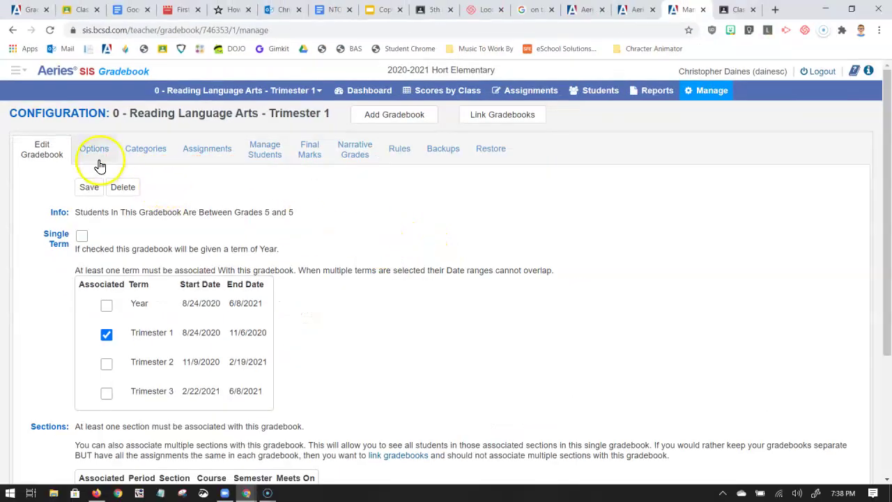
- Enable Hide Dropped Students in the options of the Reading Language Arts gradebook
left_click(97, 164)
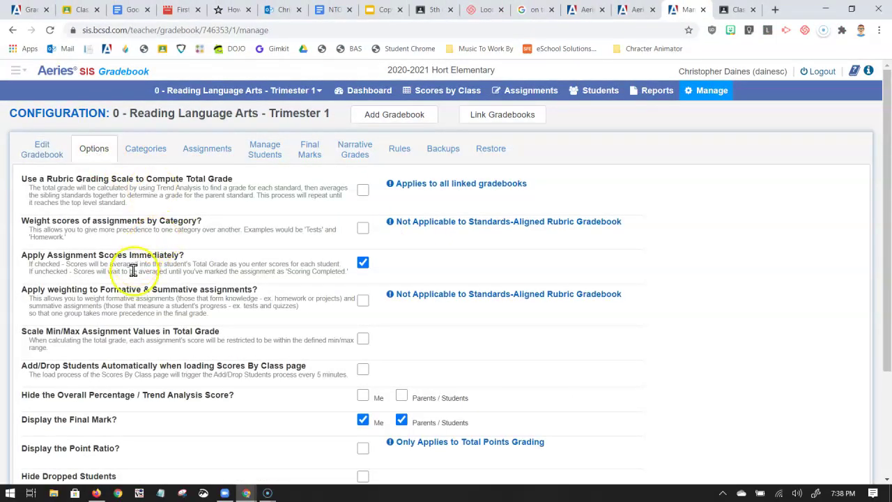
scroll(132, 418, "down", 3)
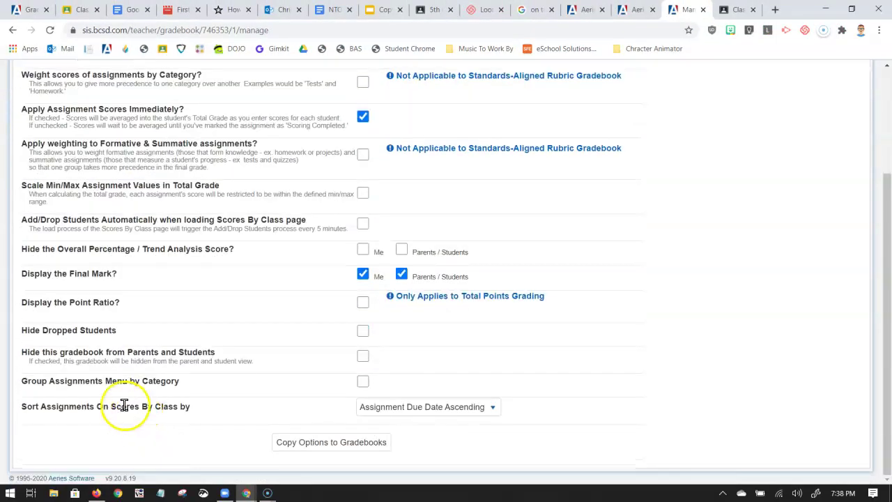
left_click_drag(23, 339, 55, 338)
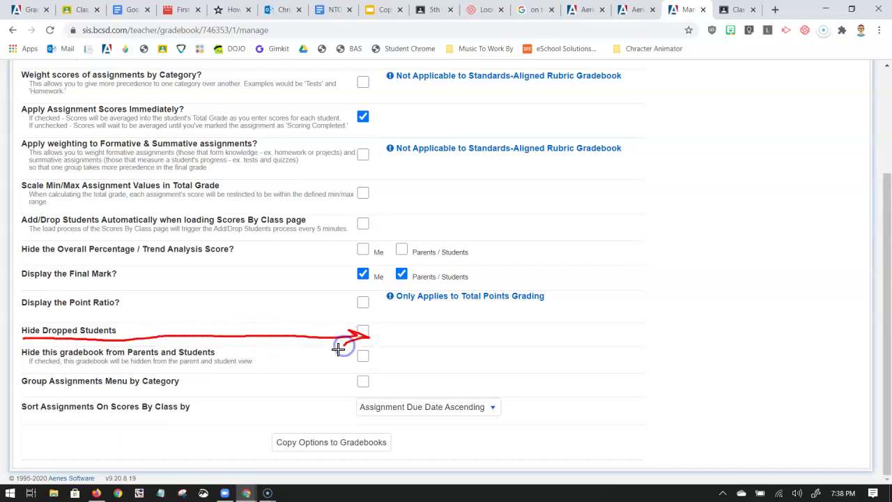
left_click(362, 330)
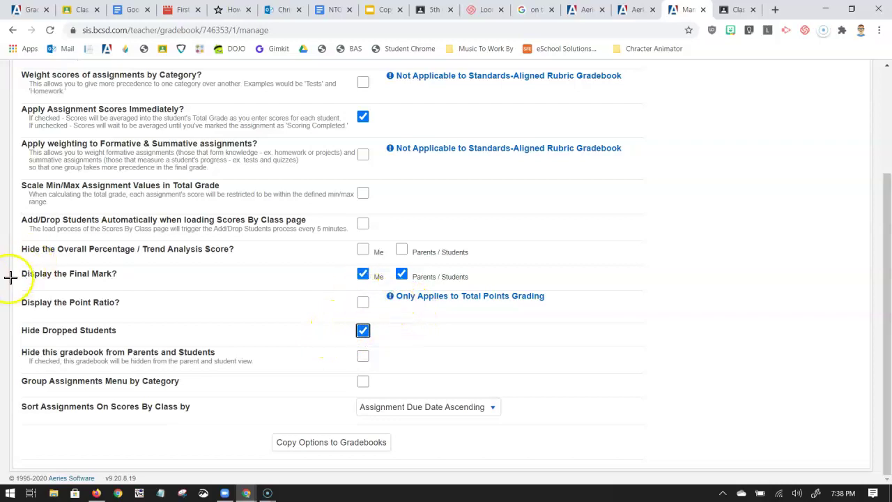
left_click_drag(22, 280, 366, 287)
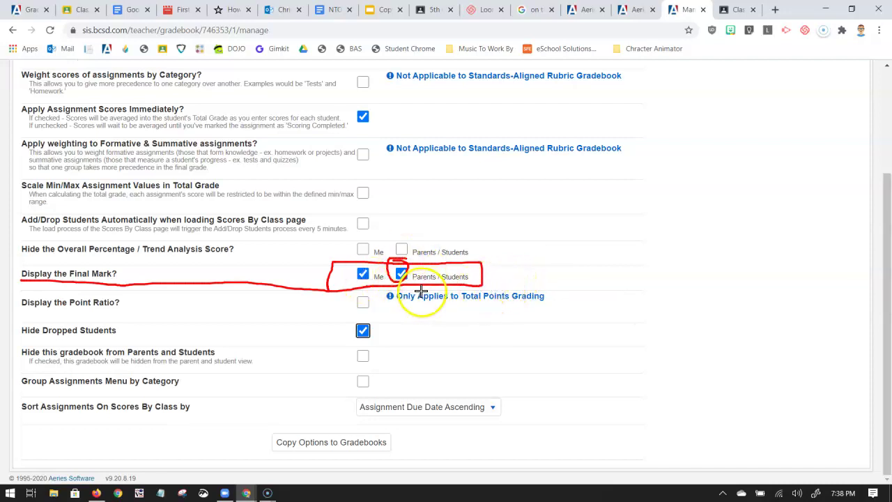
key("Escape")
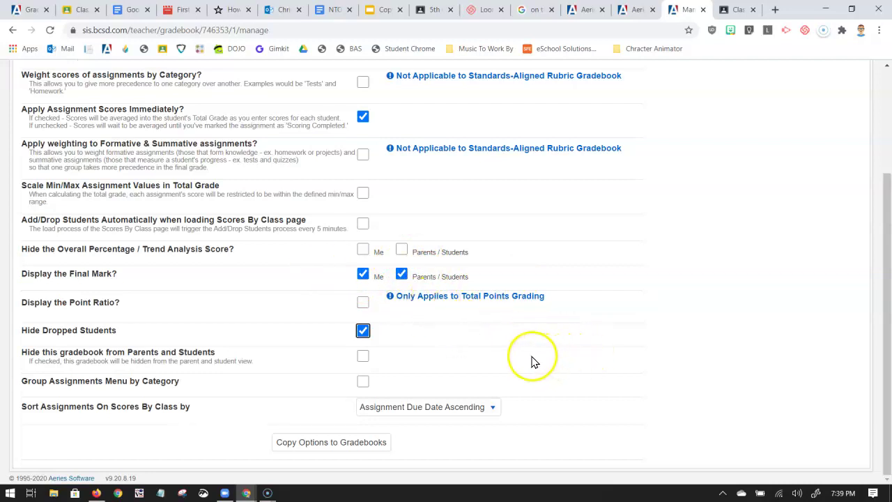
scroll(458, 377, "up", 3)
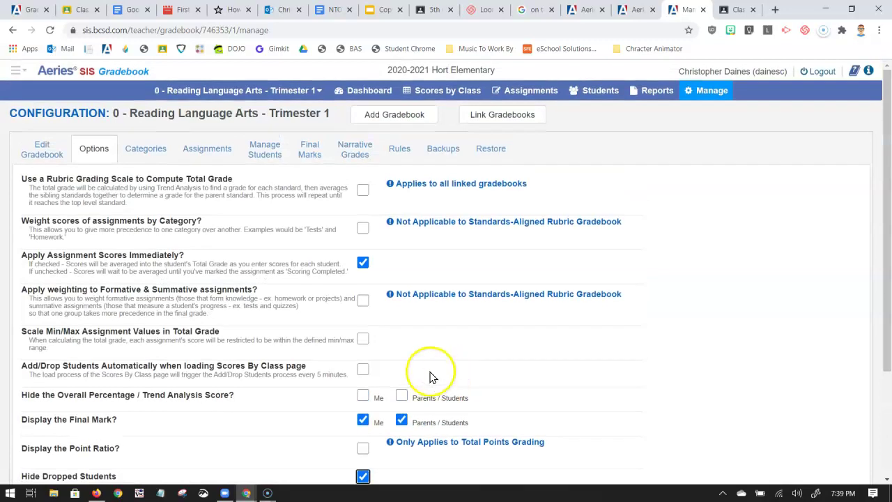
scroll(464, 358, "down", 3)
scroll(462, 358, "up", 3)
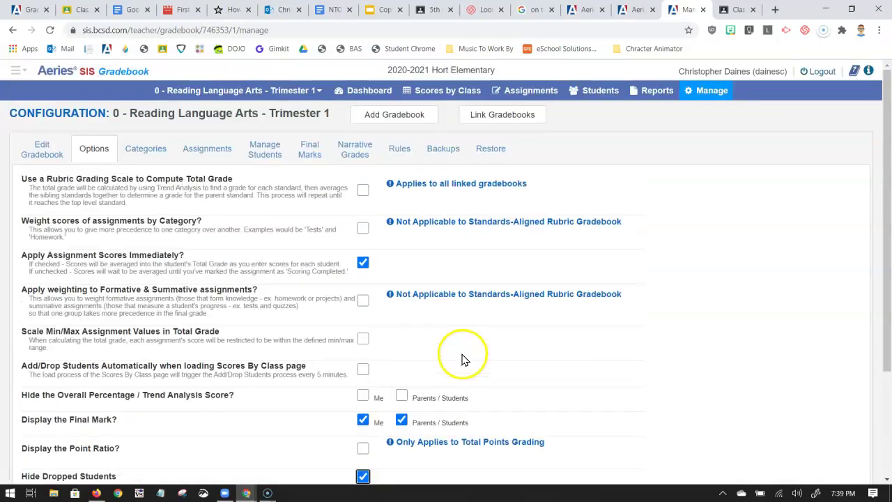
- Add three assignment categories named Classwork, Assessment and AR to the Reading Language Arts gradebook
left_click(155, 155)
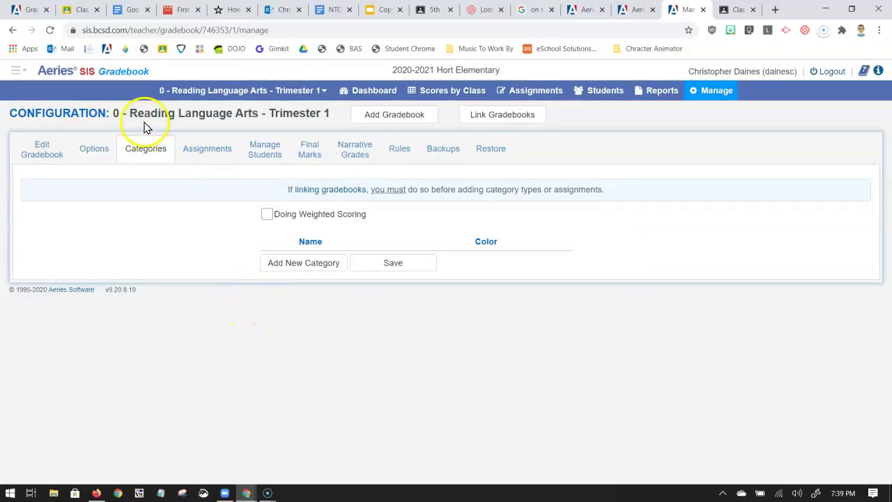
left_click_drag(130, 113, 241, 118)
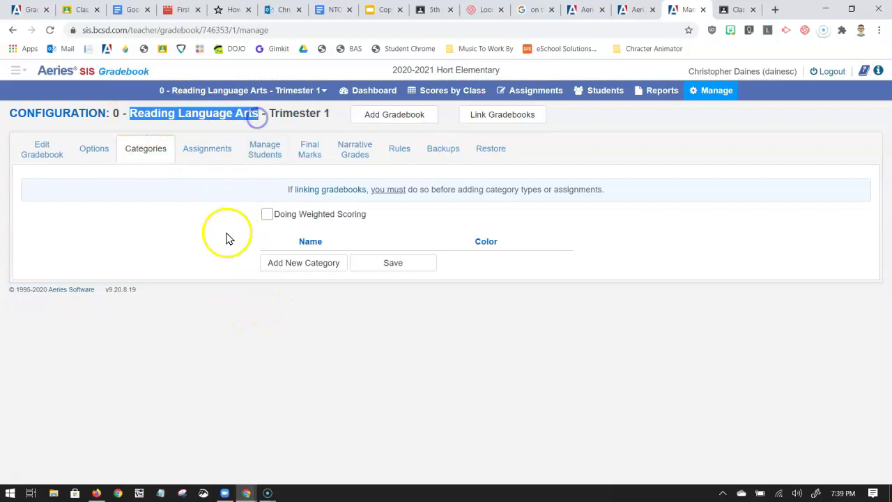
left_click(299, 265)
left_click(334, 261)
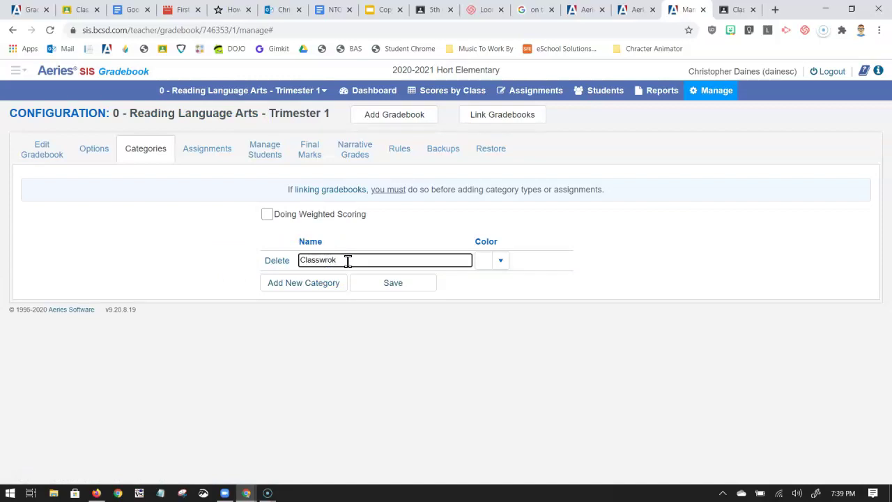
left_click(324, 284)
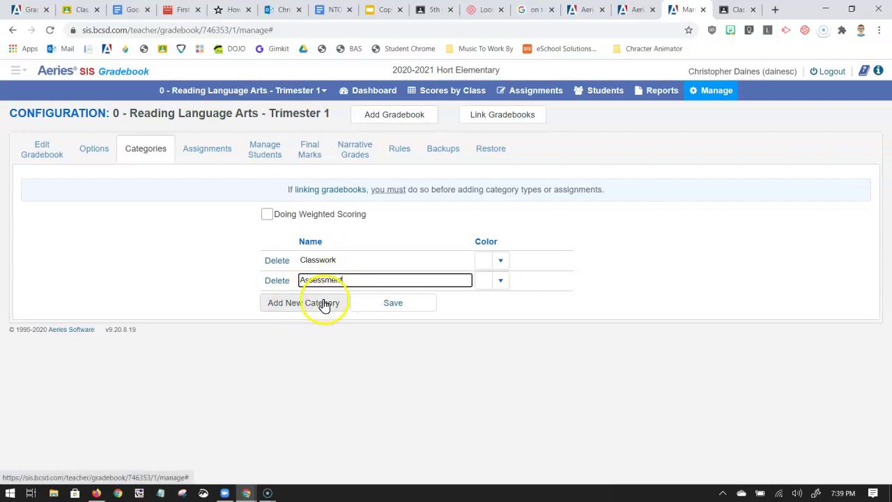
left_click(325, 306)
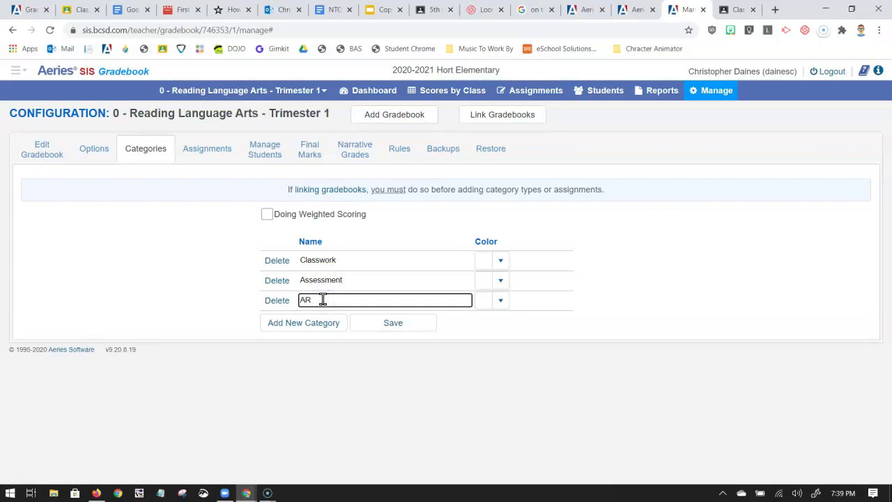
left_click(342, 300)
left_click(225, 292)
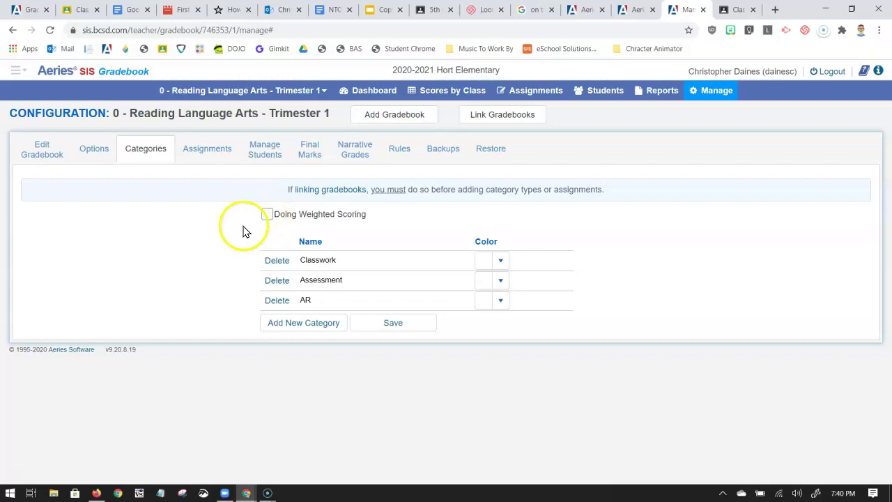
- Turn on weighted scoring and set the grade percentages to 10 for AR, 50 for Assessment and 40 for Classwork
left_click(267, 215)
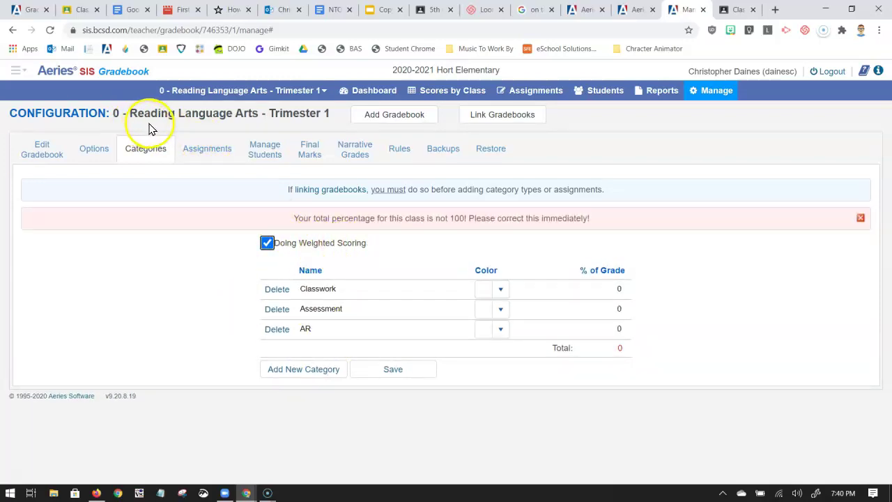
left_click_drag(132, 122, 274, 120)
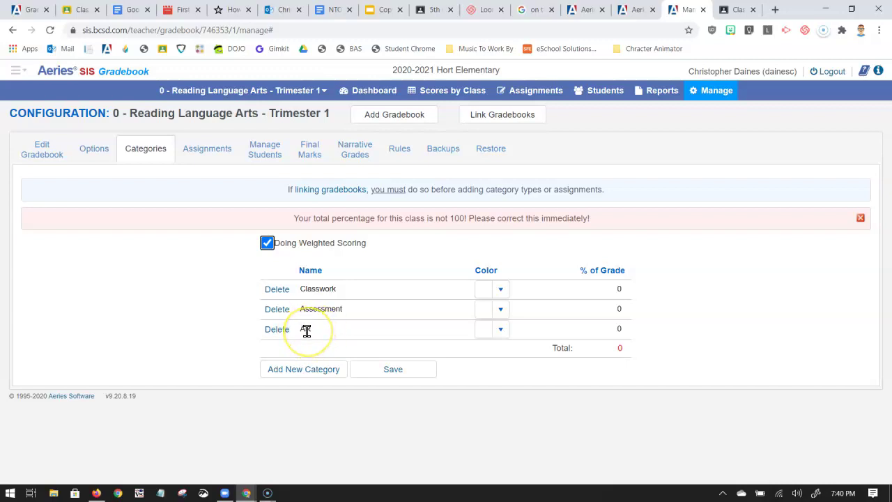
left_click(627, 329)
type("10")
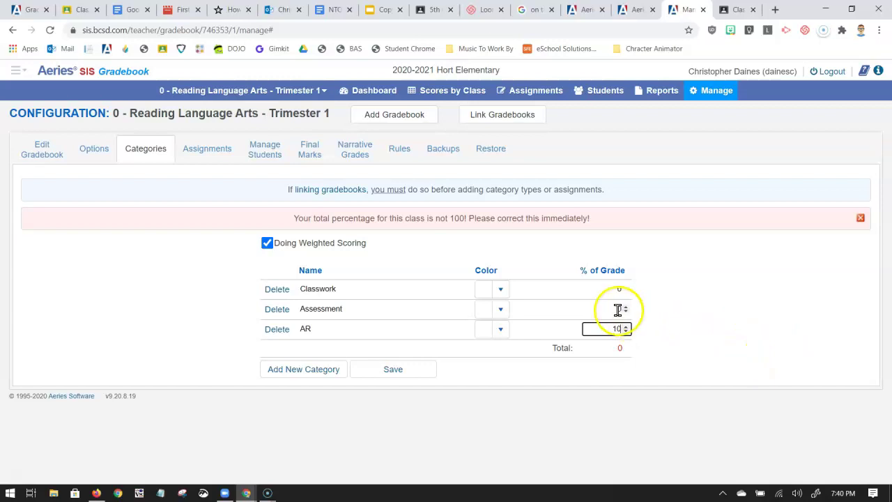
left_click(606, 288)
left_click(606, 309)
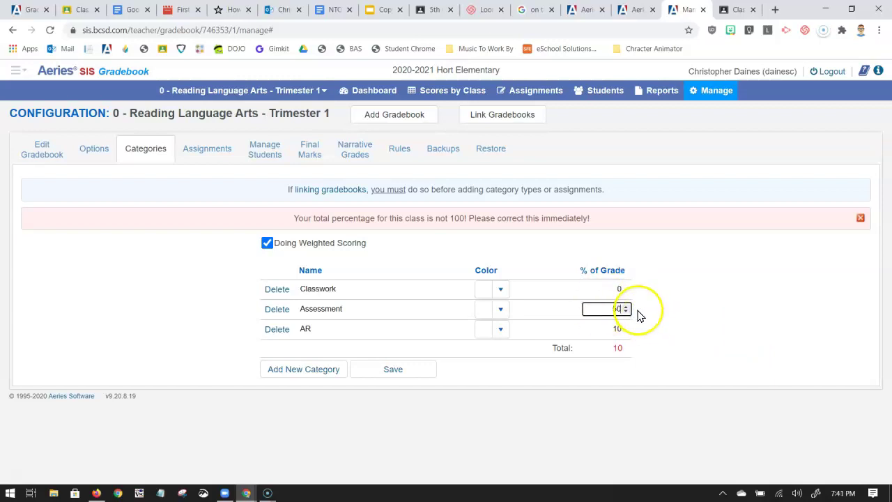
left_click(607, 288)
type("40")
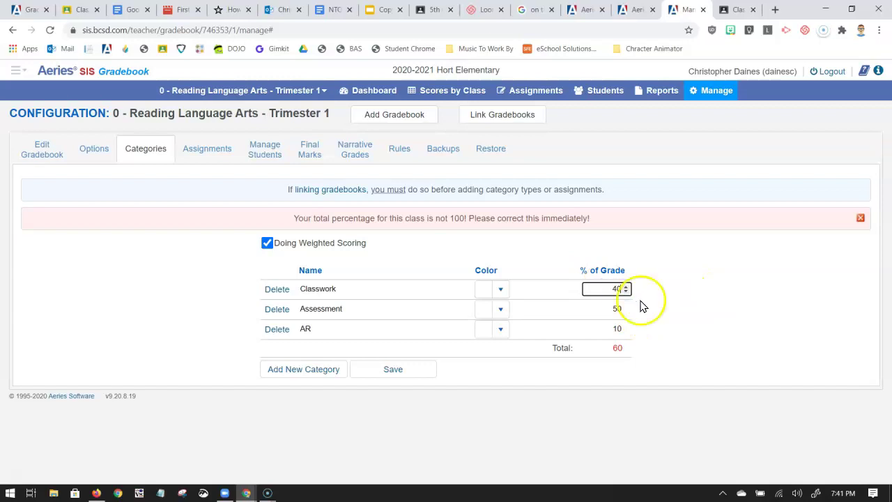
left_click(701, 304)
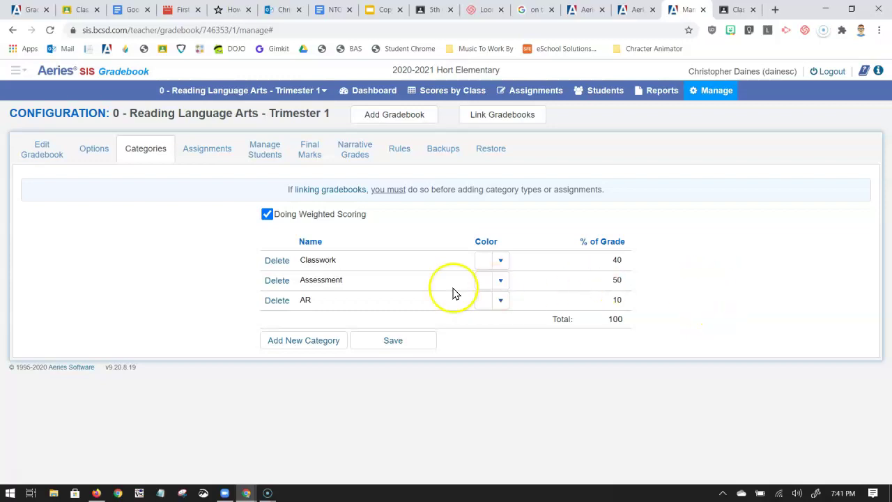
- Color-code the categories with magenta for Classwork, orange for Assessment and green for AR, and save them
left_click(501, 266)
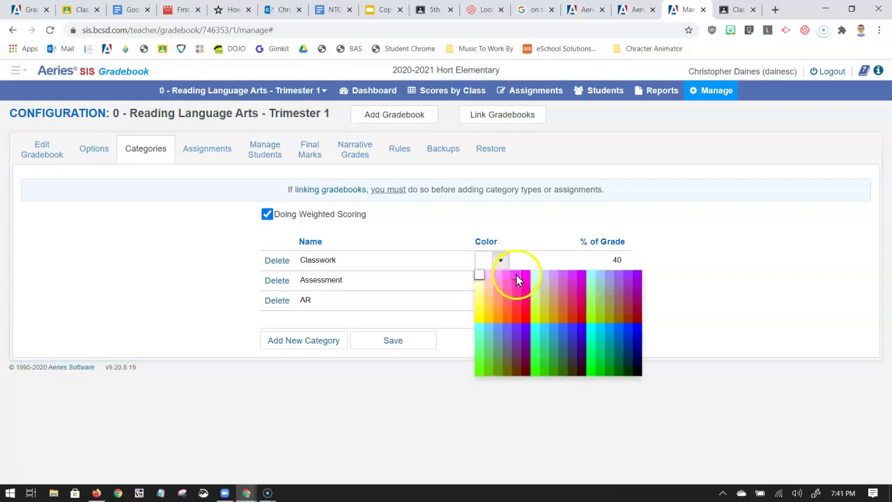
left_click(517, 276)
left_click(501, 282)
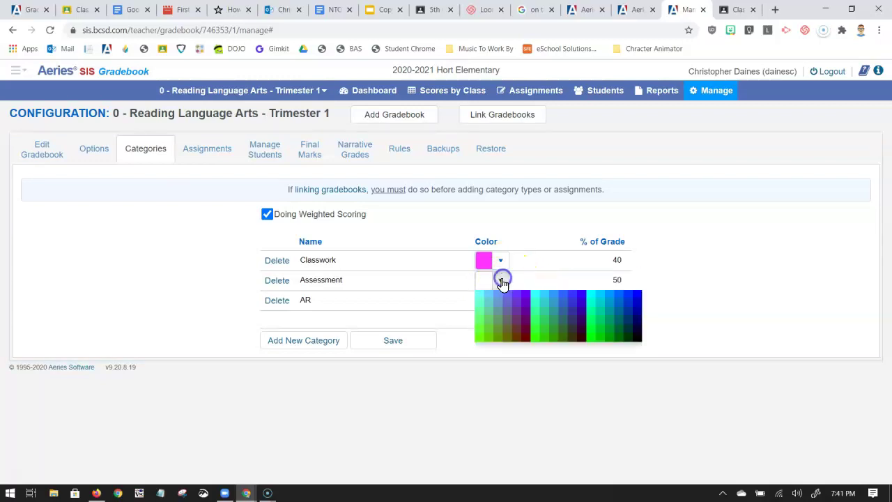
left_click(507, 328)
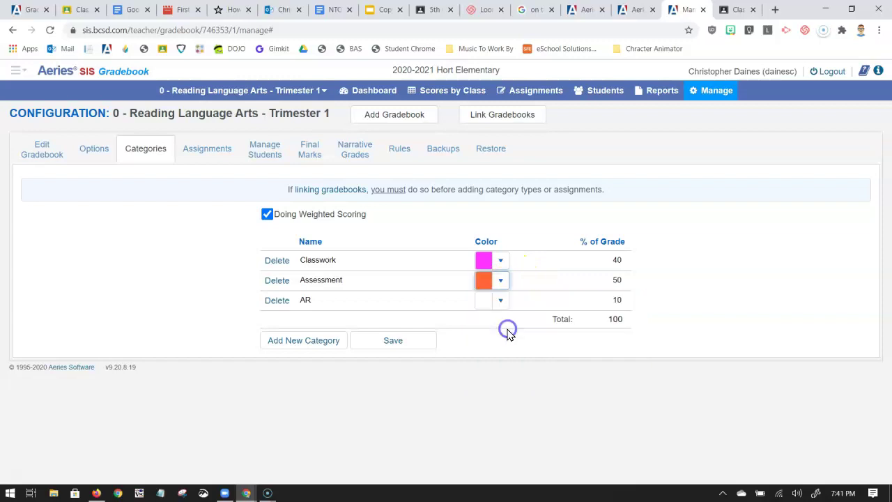
left_click(500, 299)
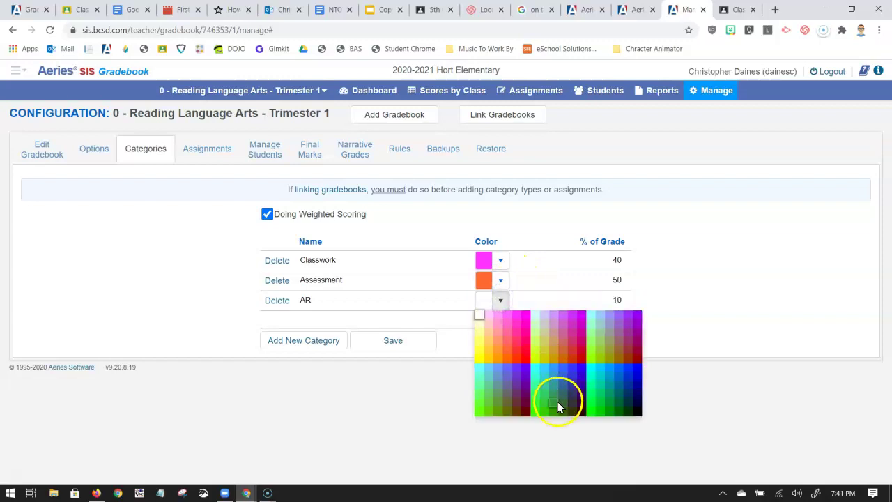
left_click(540, 400)
left_click(512, 340)
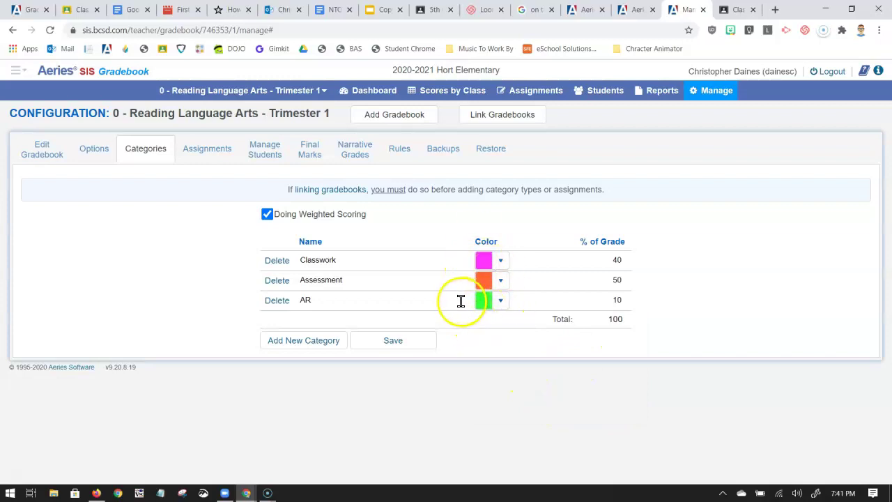
left_click(402, 343)
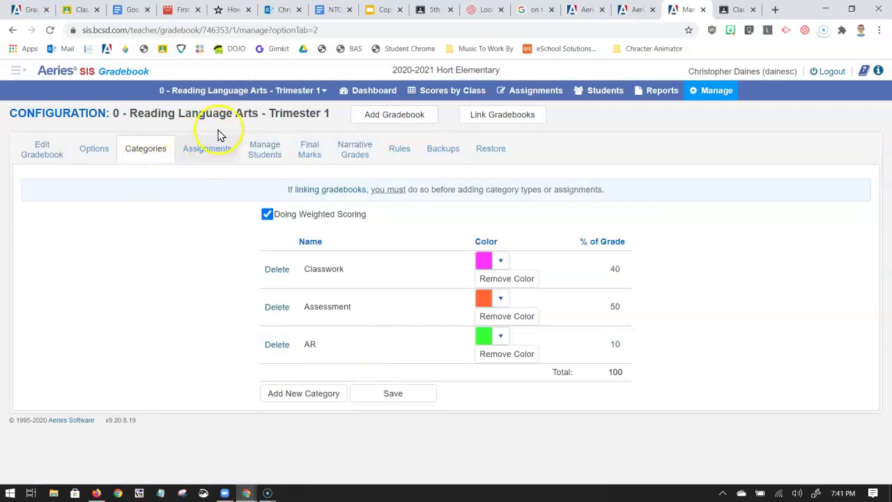
- Add all entering students to the Reading Language Arts gradebook and close the Enters/Leaves window
left_click(265, 152)
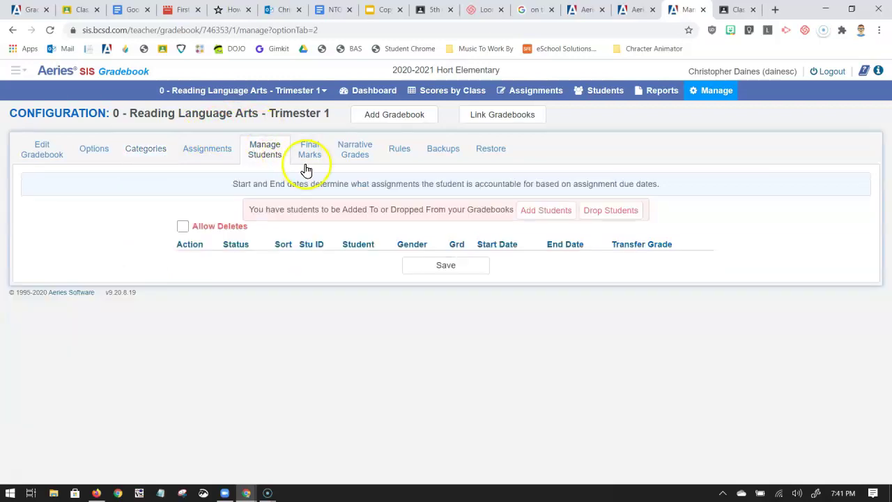
left_click(538, 213)
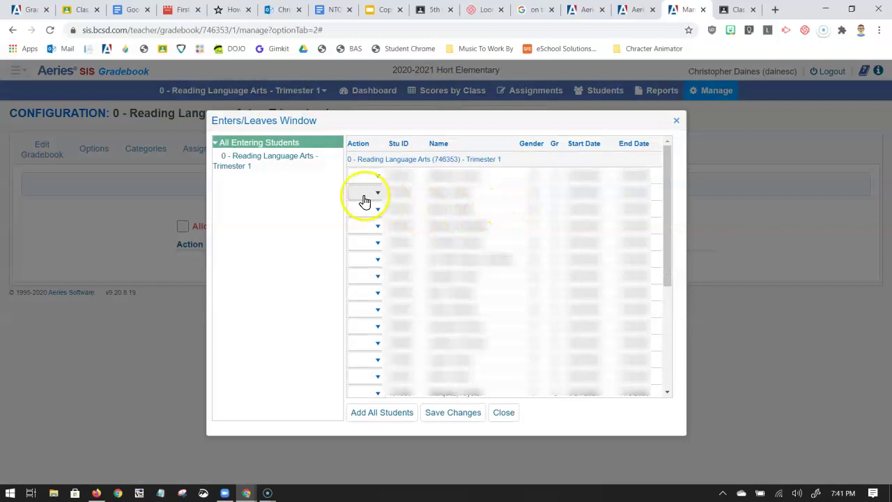
left_click(386, 415)
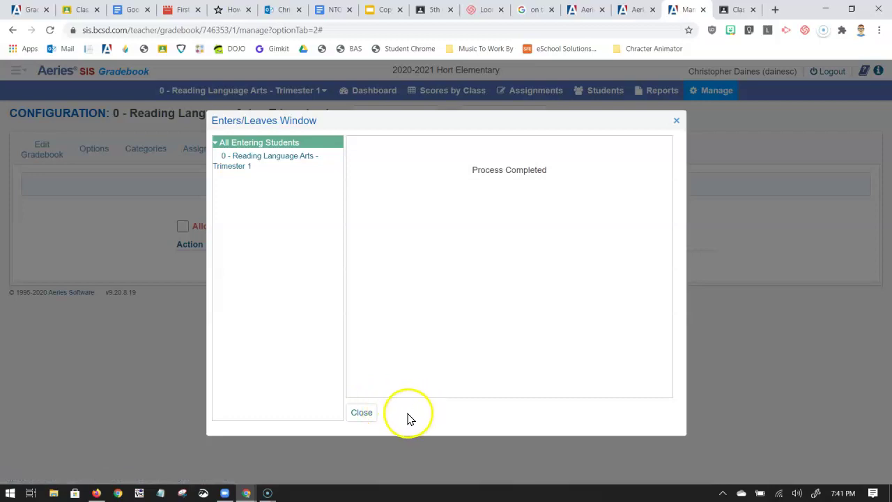
left_click(361, 415)
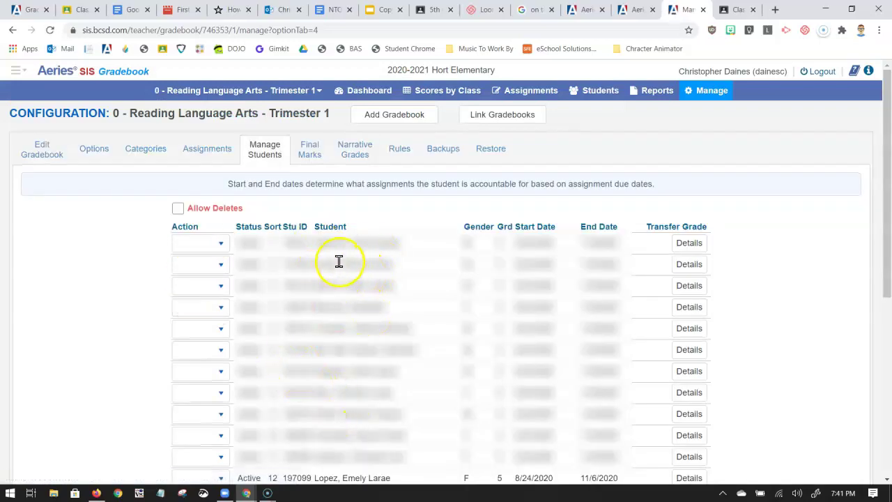
- Return to the Aeries home page and open the Reading Language Arts gradebook from the Class Summary
left_click(16, 69)
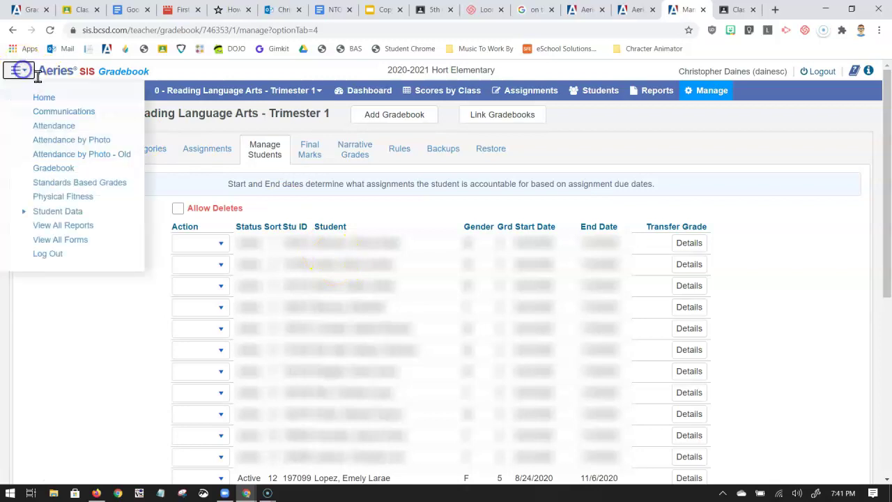
left_click(42, 97)
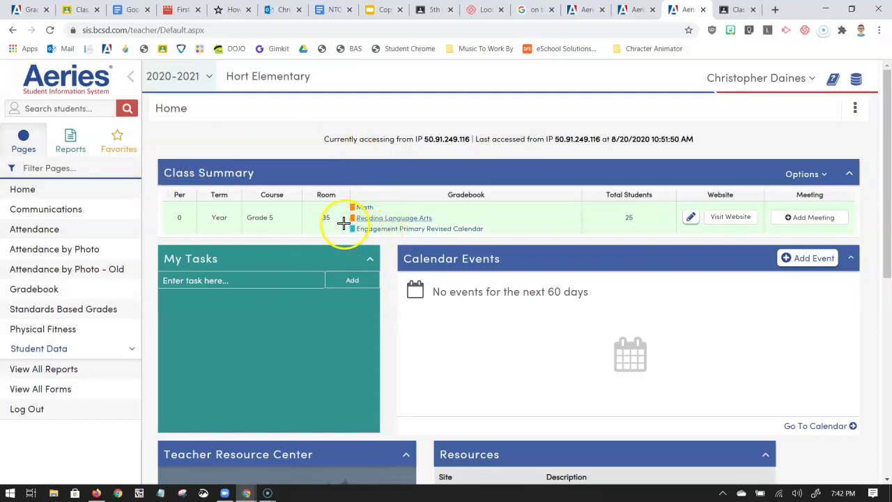
left_click_drag(344, 221, 448, 225)
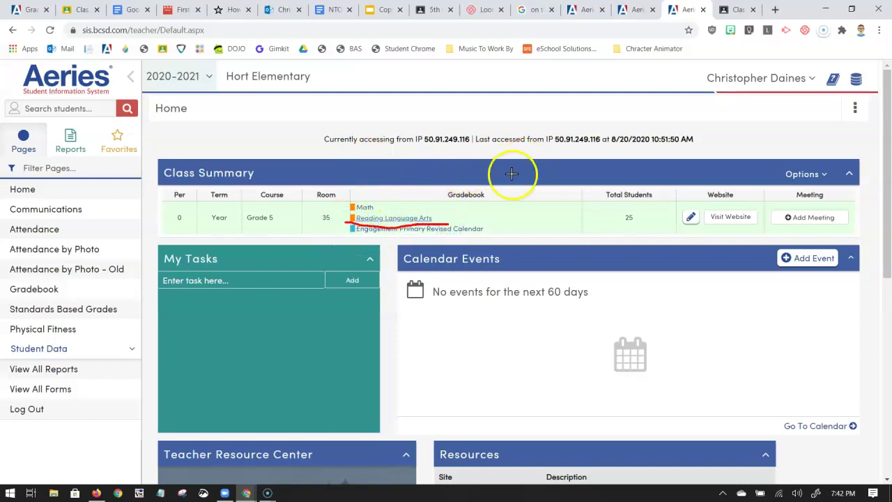
key("Escape")
left_click(411, 221)
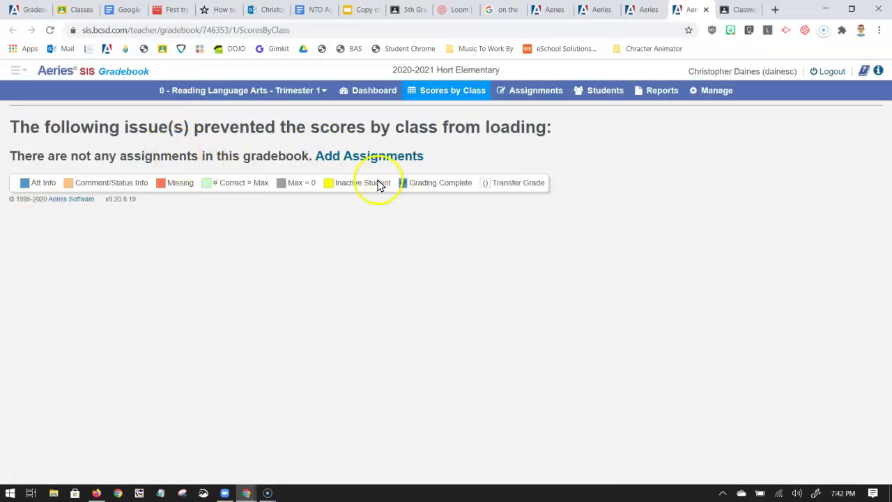
- Start a new assignment named "About Me Circle Map" with the description "Google Classroom Assignment #0001 Aug 24"
left_click(341, 158)
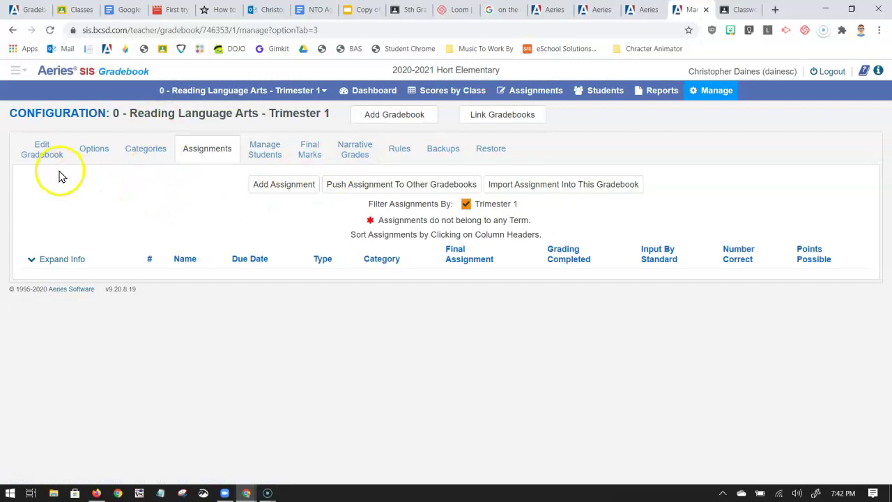
left_click_drag(16, 161, 530, 164)
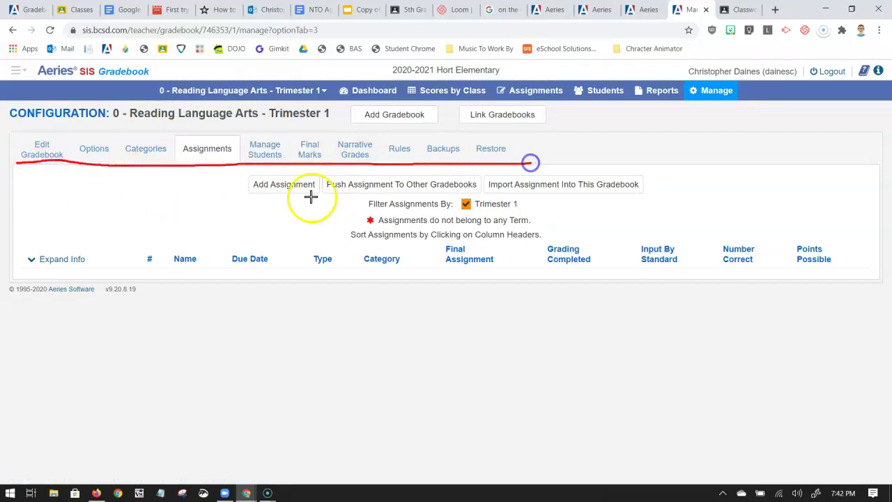
mouse_move(183, 136)
left_mouse_down()
mouse_move(183, 159)
mouse_move(230, 132)
left_mouse_up()
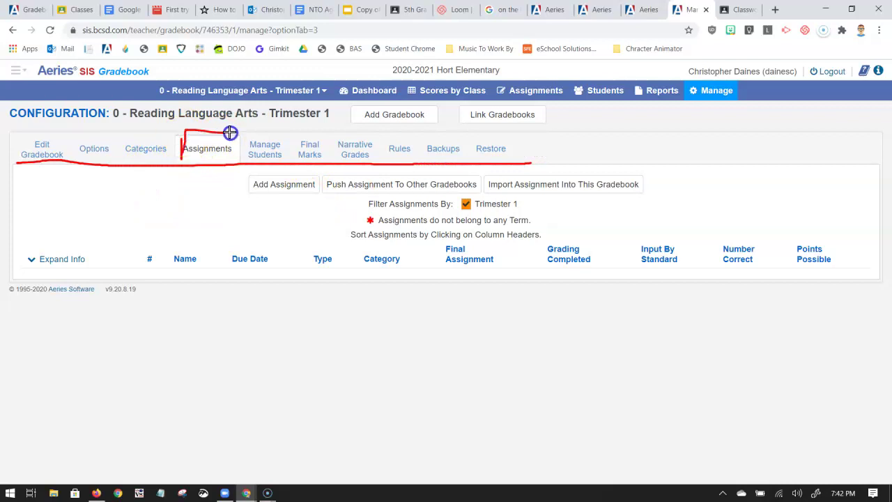
left_click(284, 185)
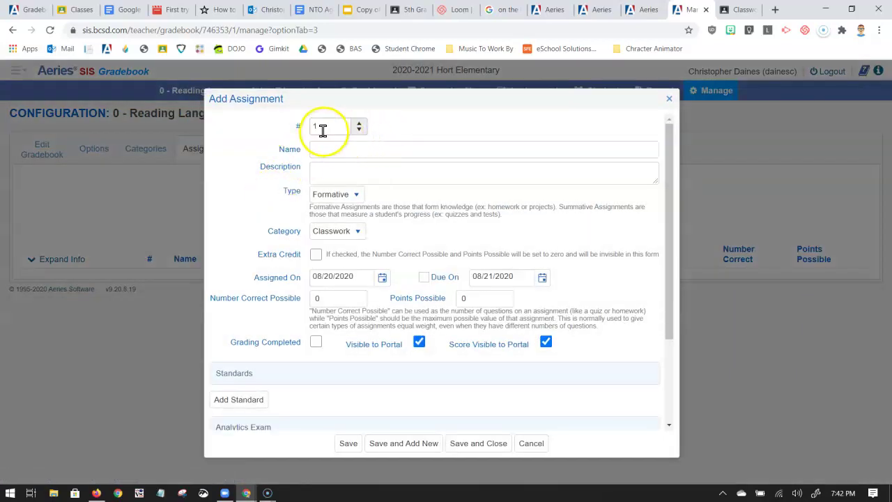
left_click(346, 151)
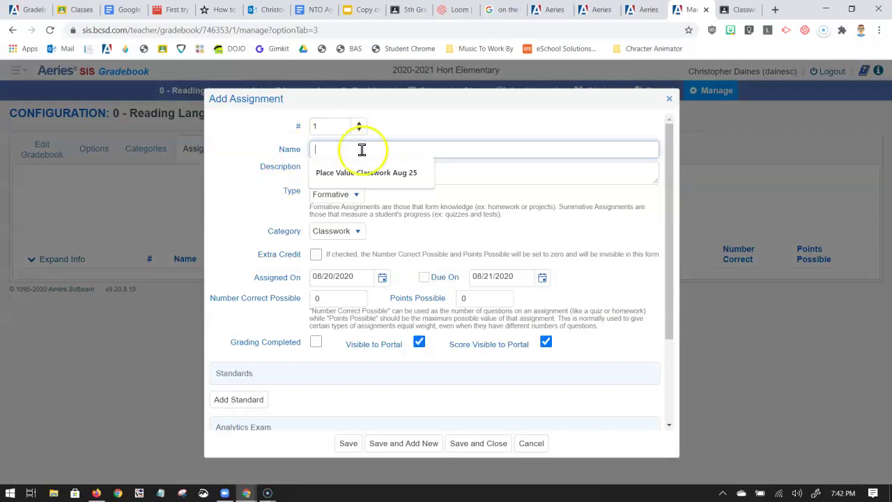
left_click(391, 151)
type("About Me Circle Map")
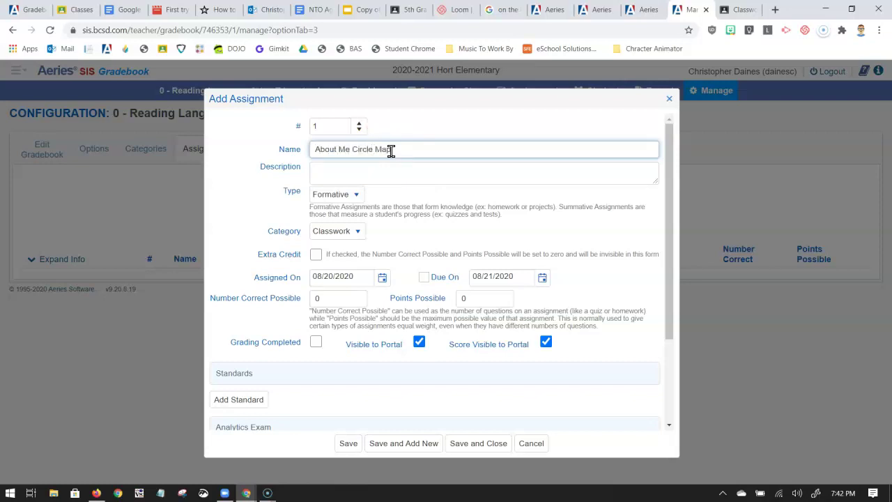
left_click(343, 169)
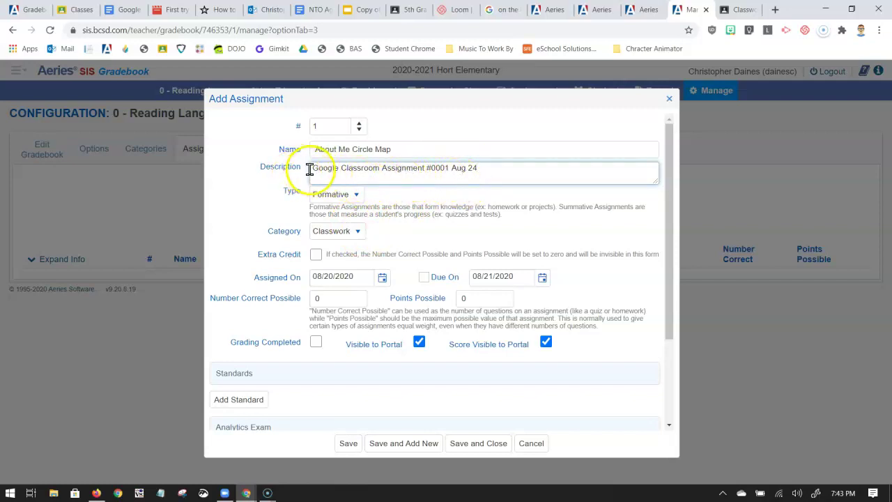
left_click_drag(313, 170, 427, 171)
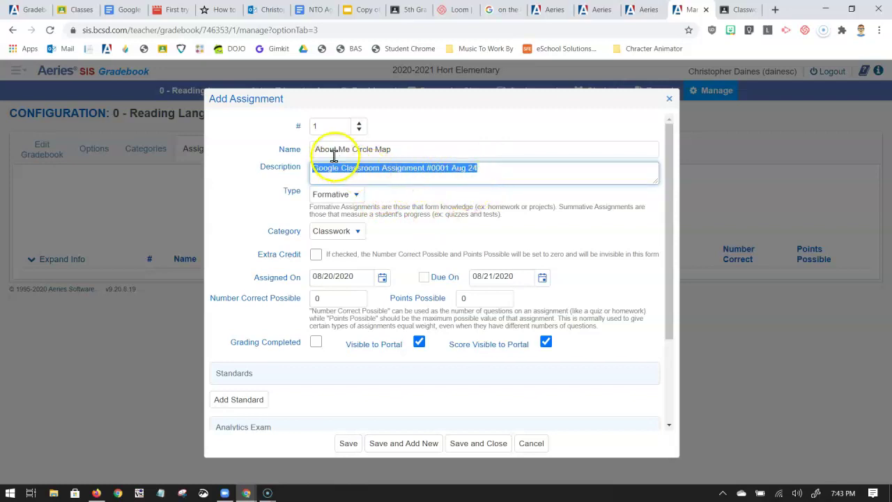
left_click_drag(312, 149, 396, 149)
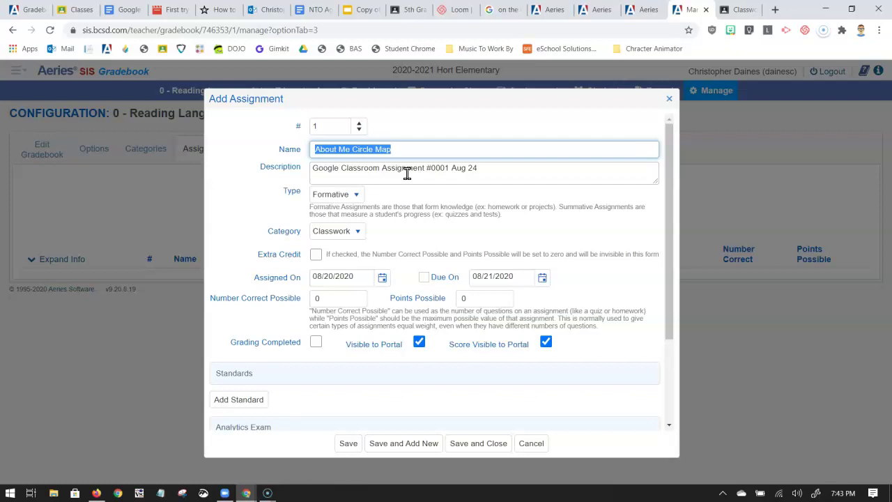
- Choose Formative as the assignment's type and Classwork as its category
left_click(354, 195)
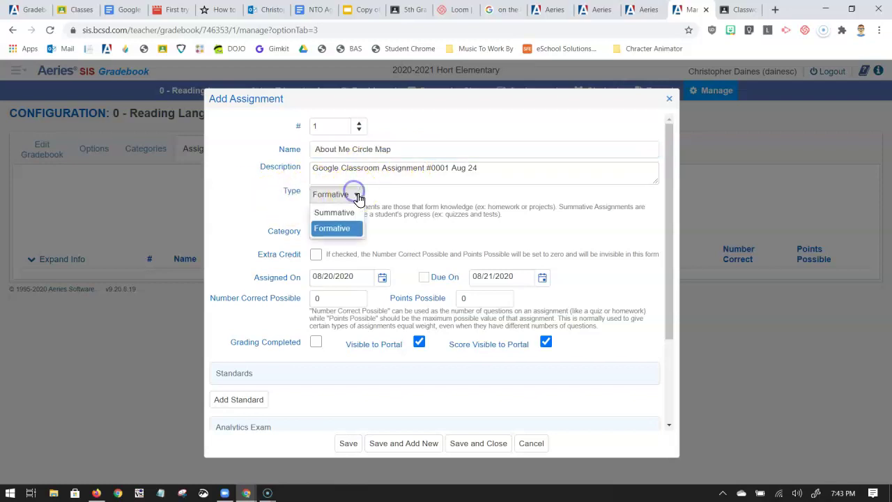
left_click(342, 230)
left_click(356, 232)
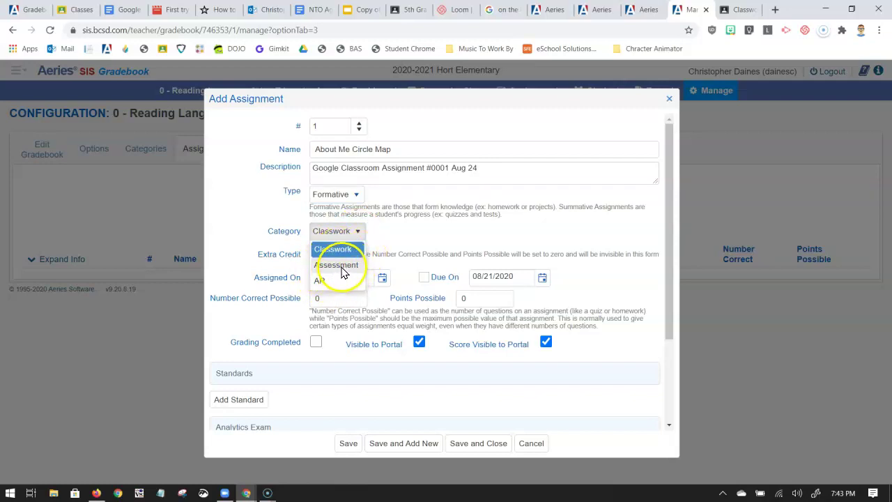
left_click(340, 251)
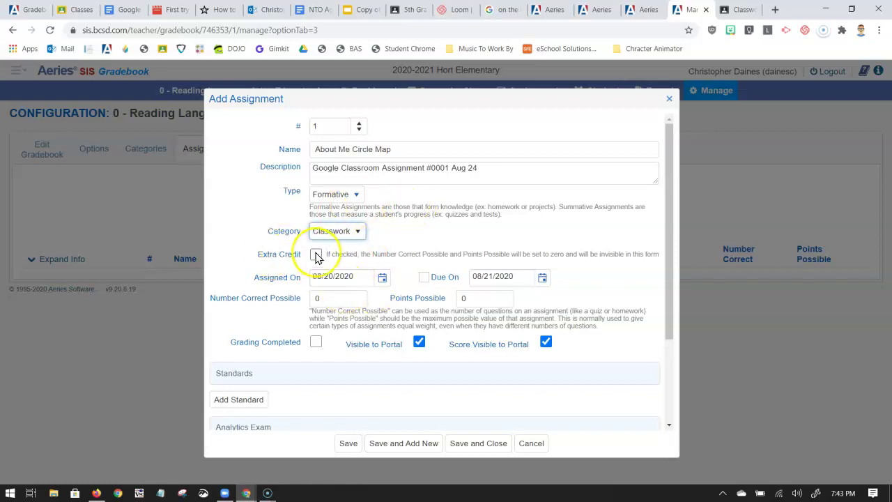
- Set both the assigned date and the due date of the assignment to 08/24/2020
left_click(382, 277)
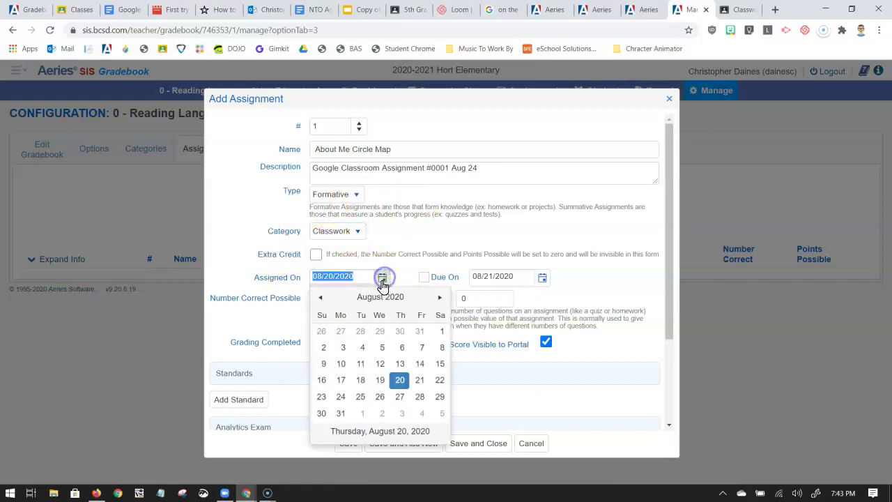
left_click(340, 397)
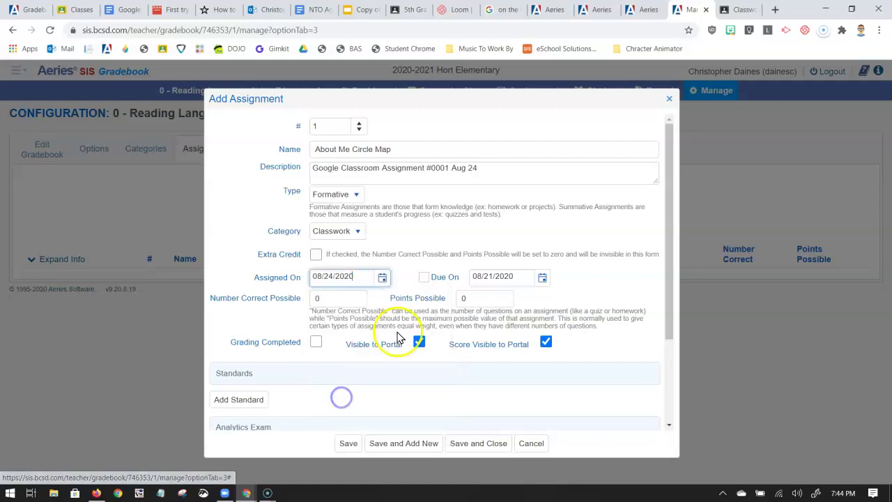
left_click(542, 277)
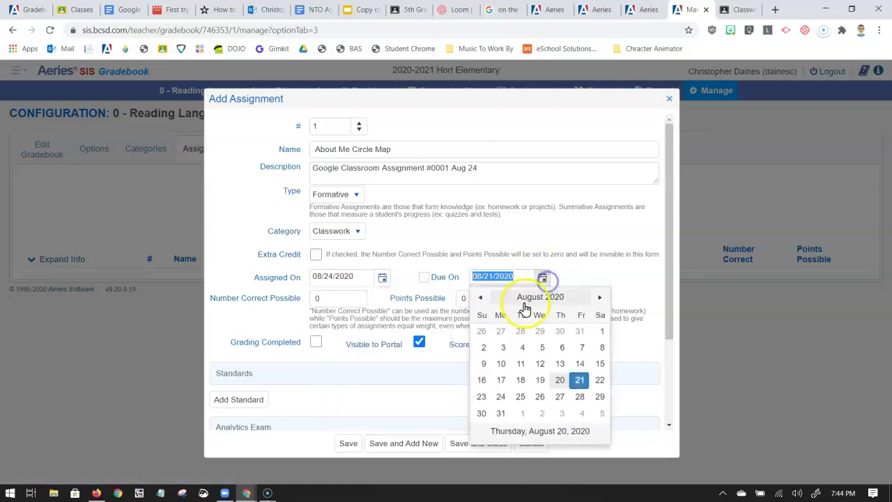
left_click(500, 396)
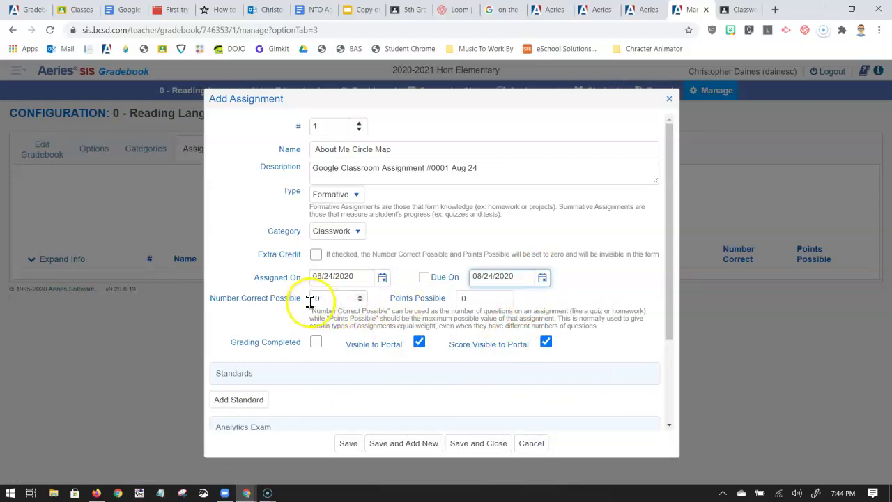
- Set Number Correct Possible and Points Possible to 100 and turn off Score Visible to Portal for the assignment
left_click(335, 298)
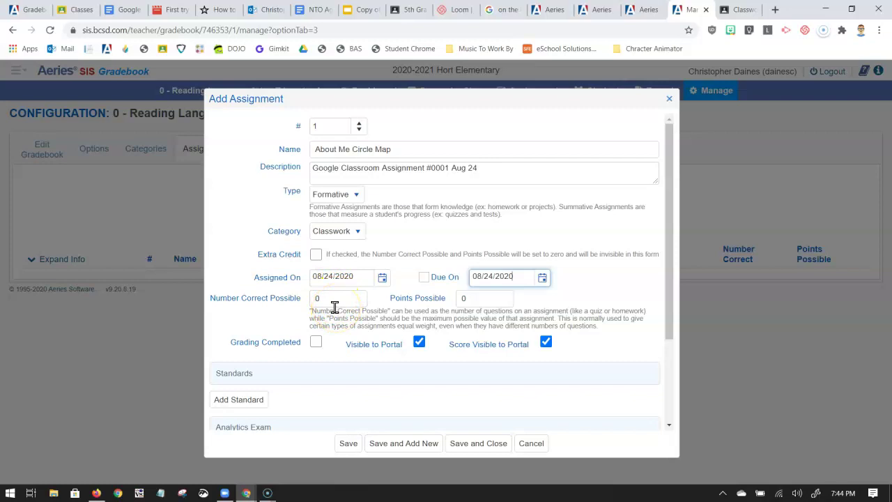
left_click_drag(329, 300, 313, 301)
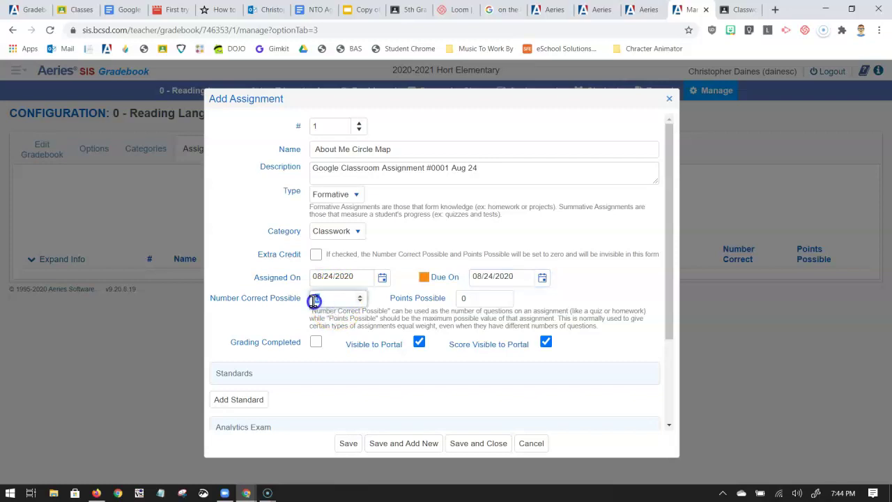
key("Tab")
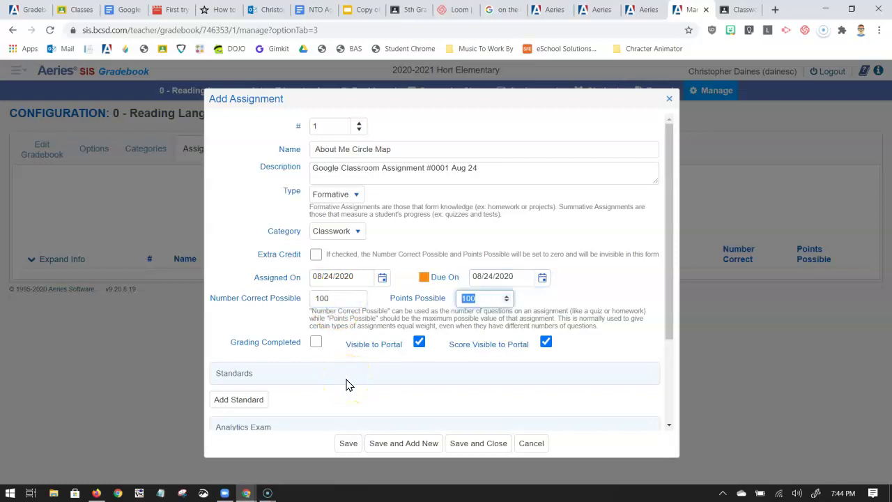
left_click(619, 311)
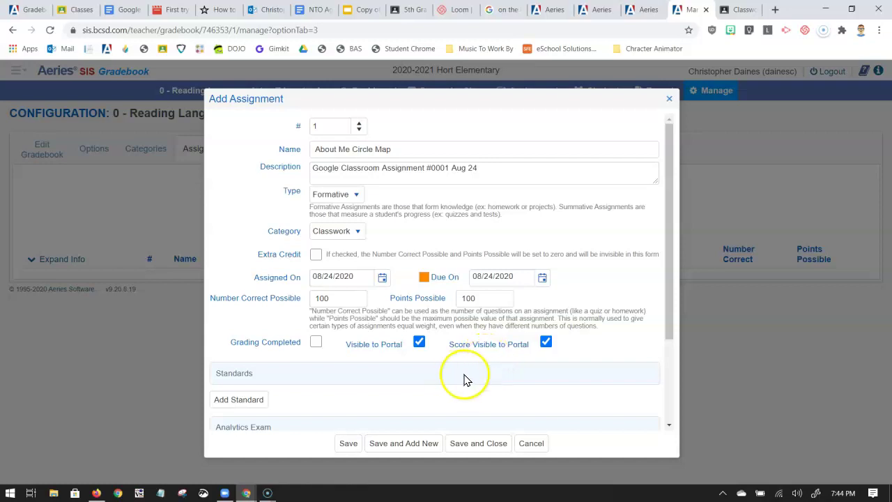
left_click(546, 342)
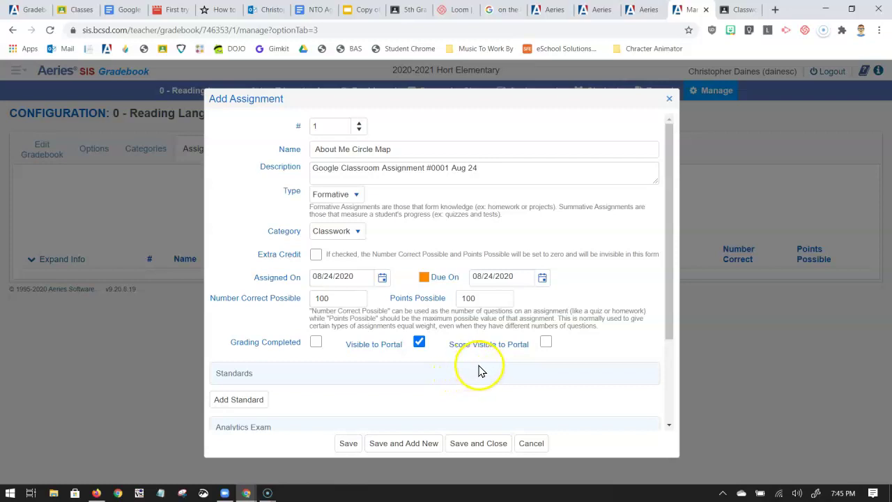
- Turn on Score Visible to Portal for the About Me Circle Map assignment
left_click(545, 342)
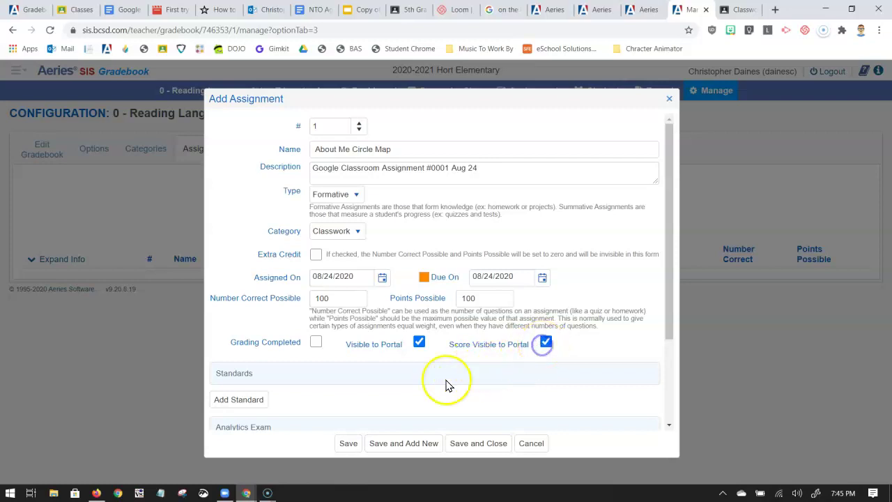
scroll(394, 402, "down", 2)
scroll(394, 403, "down", 1)
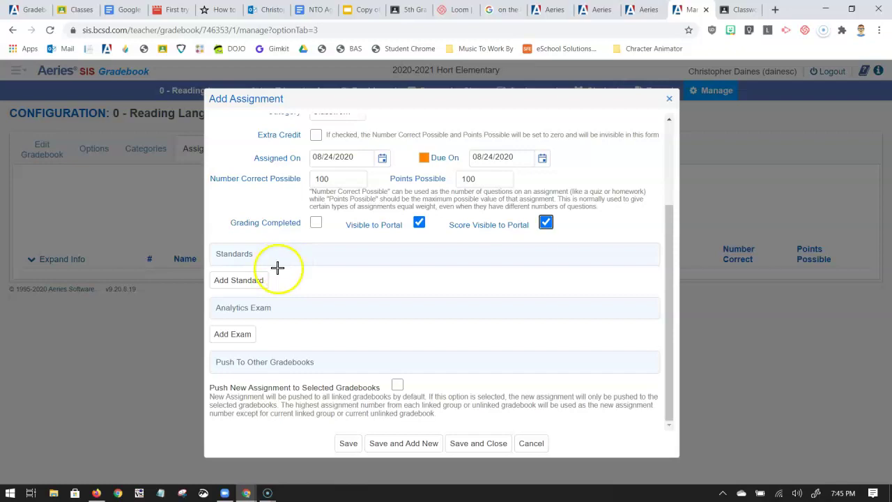
mouse_move(213, 291)
left_mouse_down()
mouse_move(282, 281)
mouse_move(201, 265)
mouse_move(230, 290)
mouse_move(278, 280)
mouse_move(259, 293)
left_mouse_up()
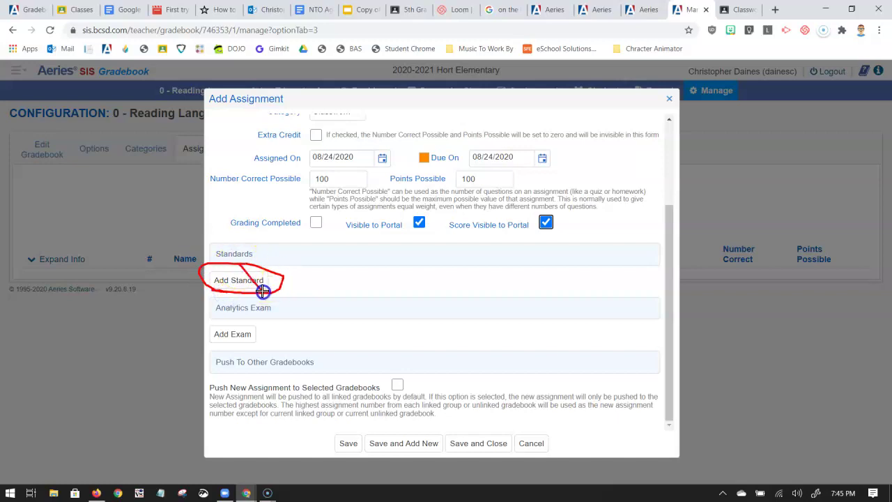
left_click_drag(265, 263, 234, 293)
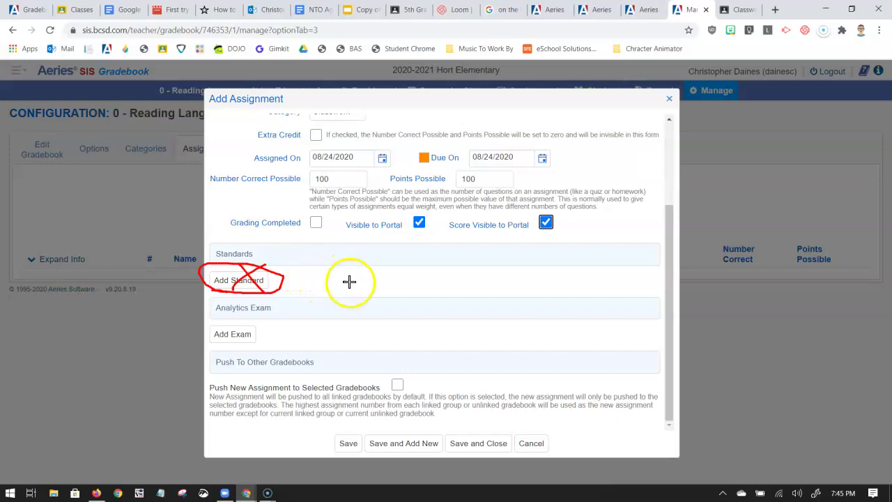
key("Escape")
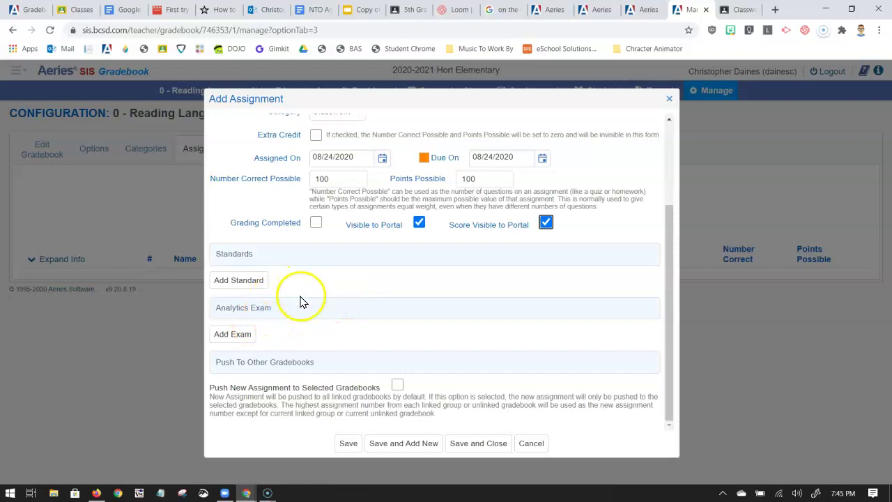
- Attach the local grade 5 standard 5.RDG - Reading Language Arts to the assignment, and save and close it
left_click(241, 283)
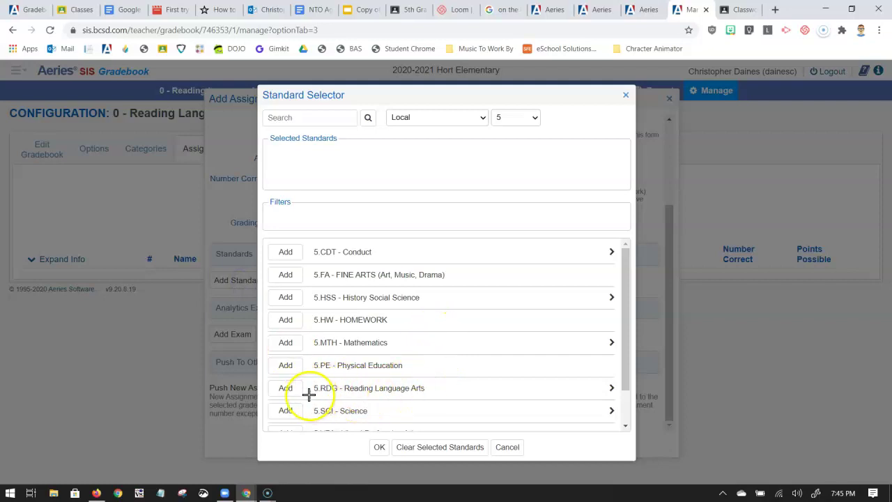
left_click_drag(275, 396, 424, 396)
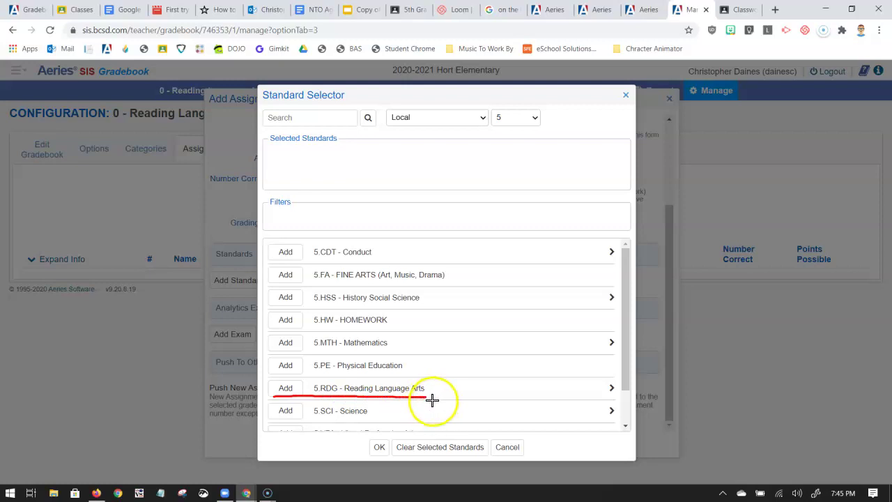
left_click(291, 391)
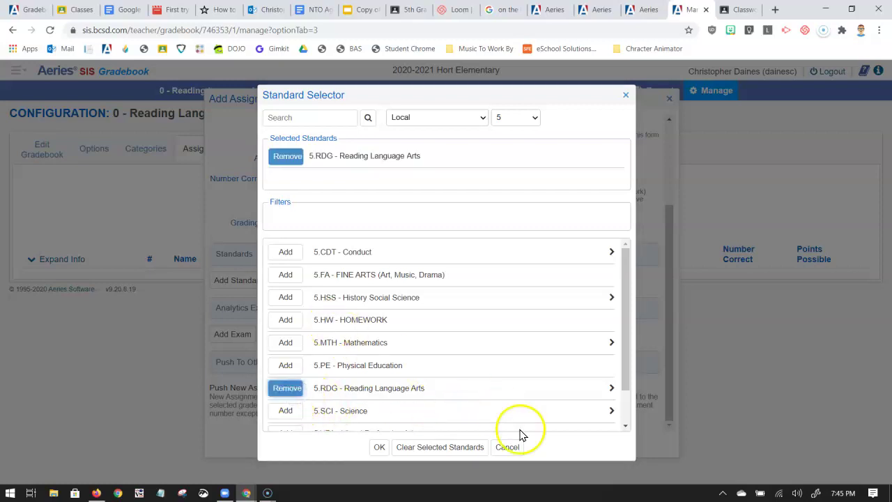
left_click(378, 448)
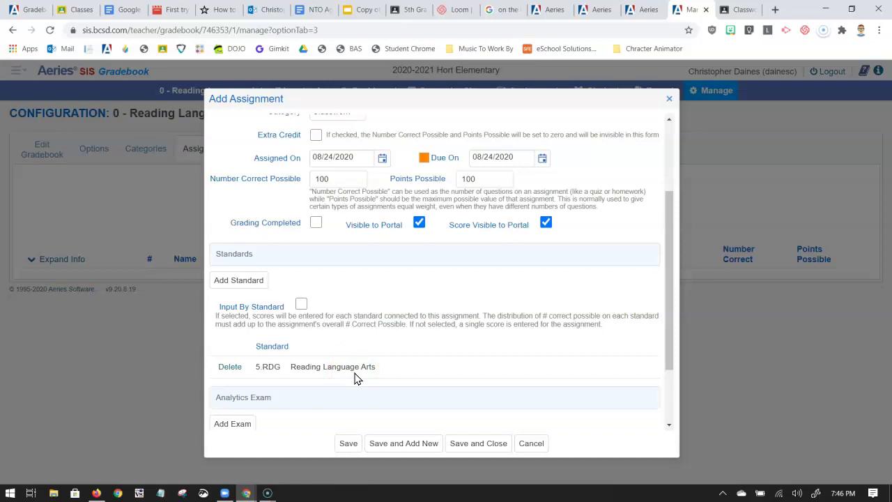
scroll(354, 368, "down", 2)
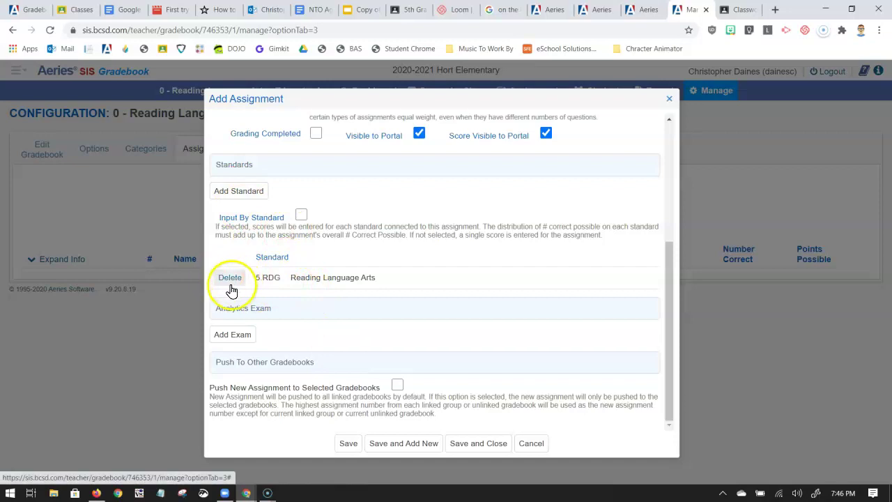
left_click(474, 445)
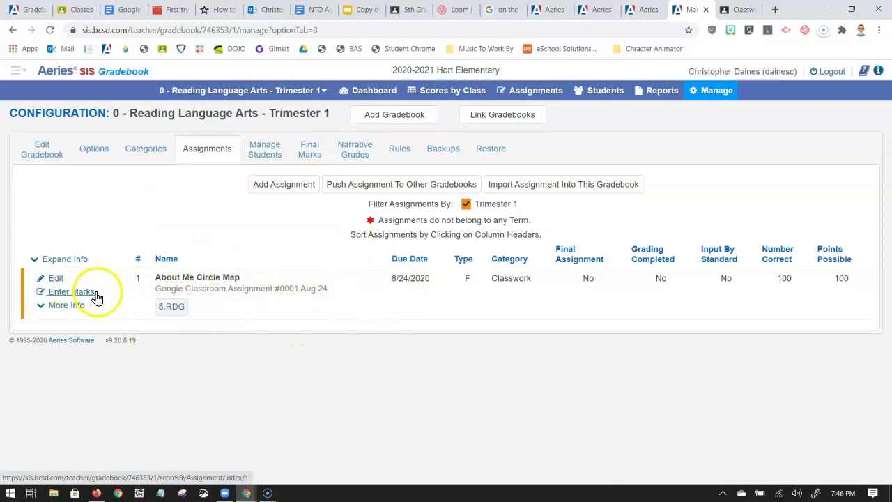
- Return to the Aeries home page and open the Reading Language Arts gradebook from the class summary
left_click(15, 70)
left_click(44, 97)
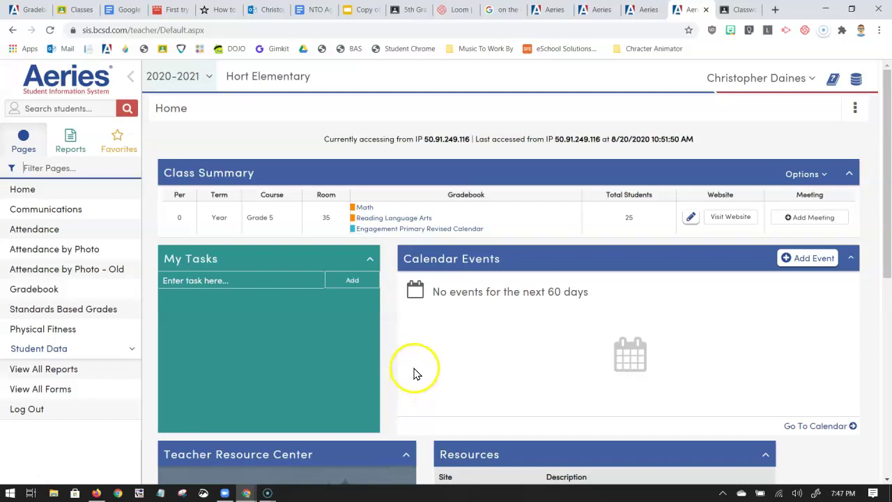
left_click_drag(349, 223, 358, 224)
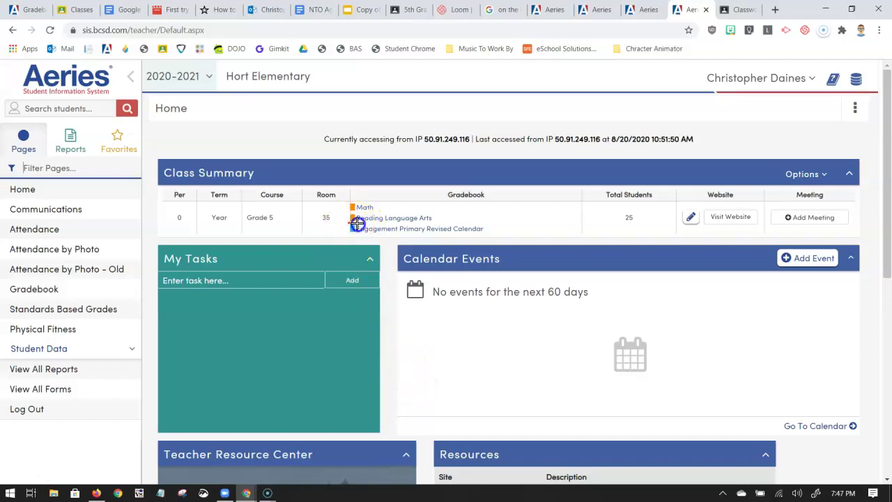
left_click_drag(451, 229, 375, 224)
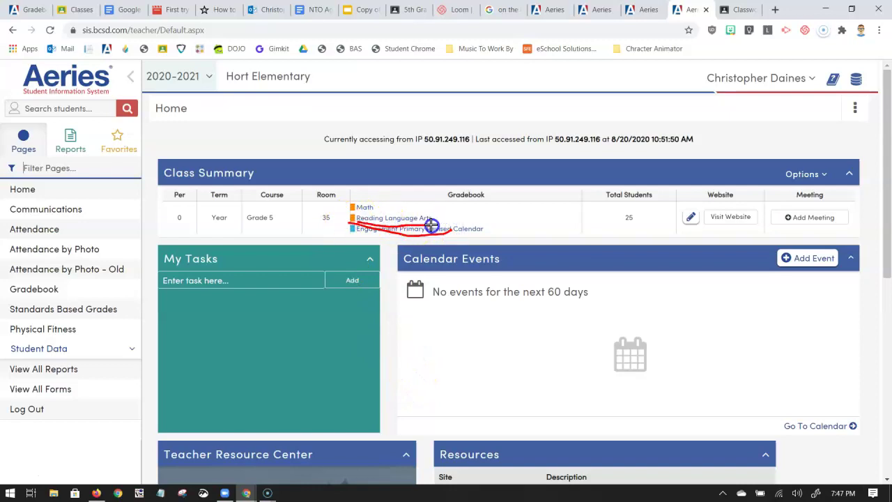
left_click(395, 219)
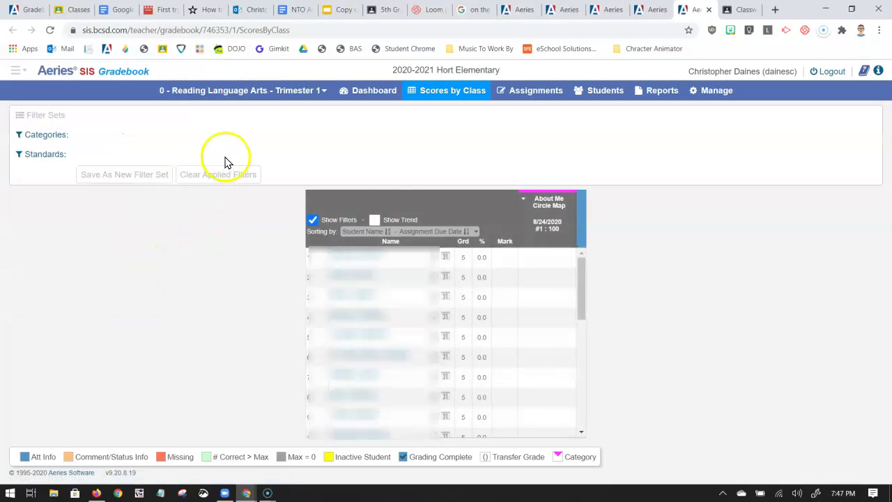
left_click_drag(408, 103, 499, 108)
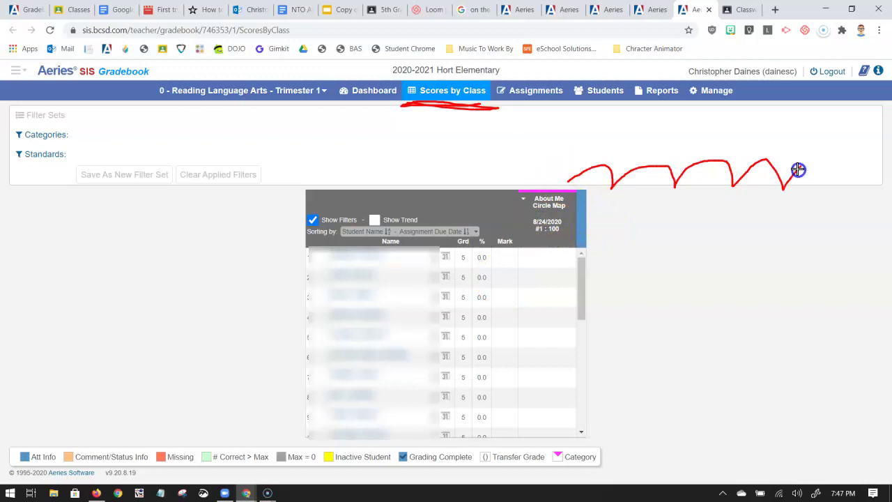
left_click_drag(482, 440, 502, 440)
left_click_drag(739, 444, 847, 443)
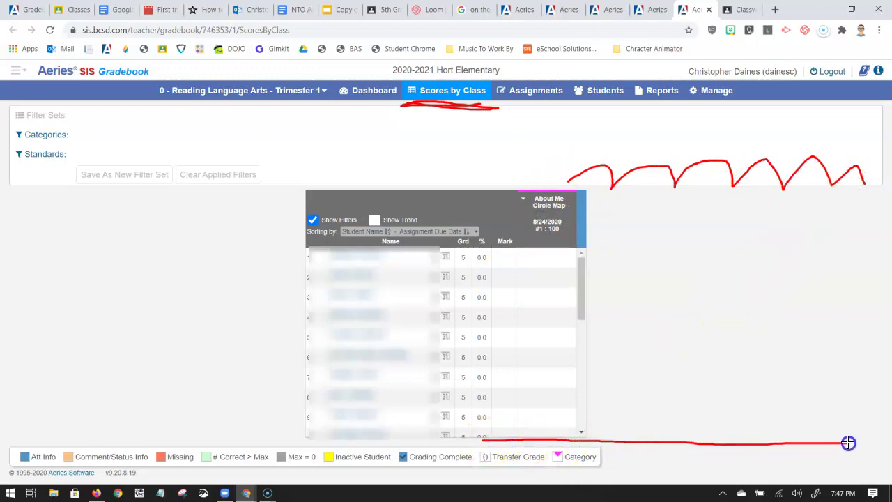
left_click_drag(587, 261, 589, 309)
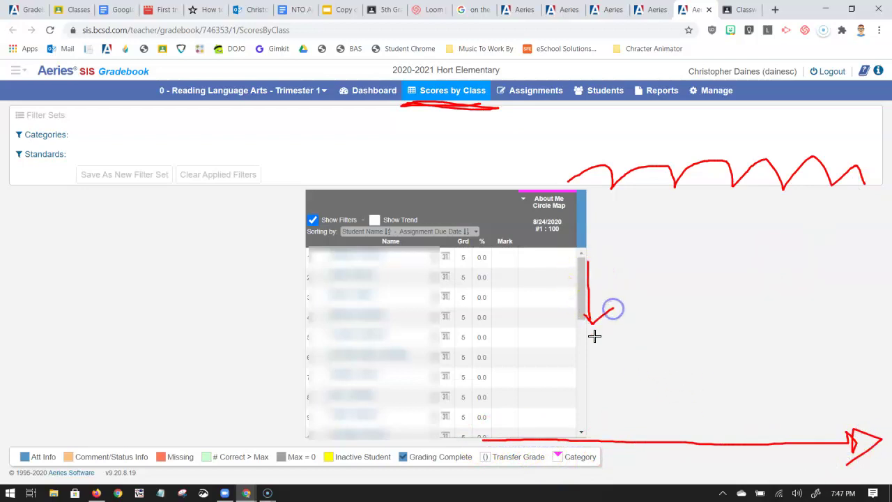
mouse_move(581, 318)
left_mouse_down()
mouse_move(584, 367)
mouse_move(589, 307)
left_mouse_up()
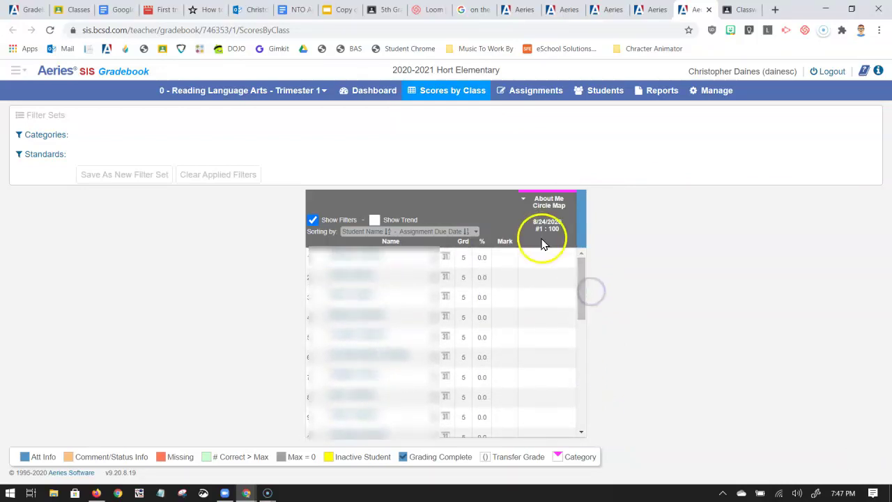
- Open the details of the About Me Circle Map assignment and go to its score entry page
left_click(549, 258)
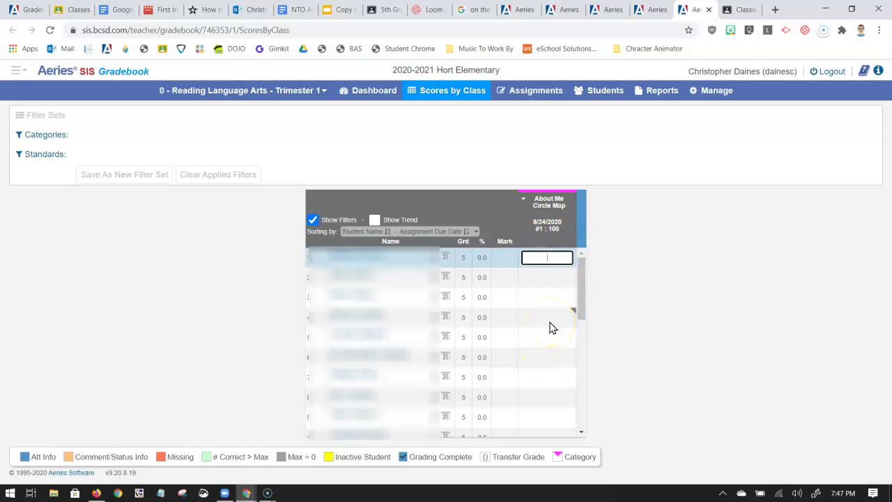
left_click(524, 204)
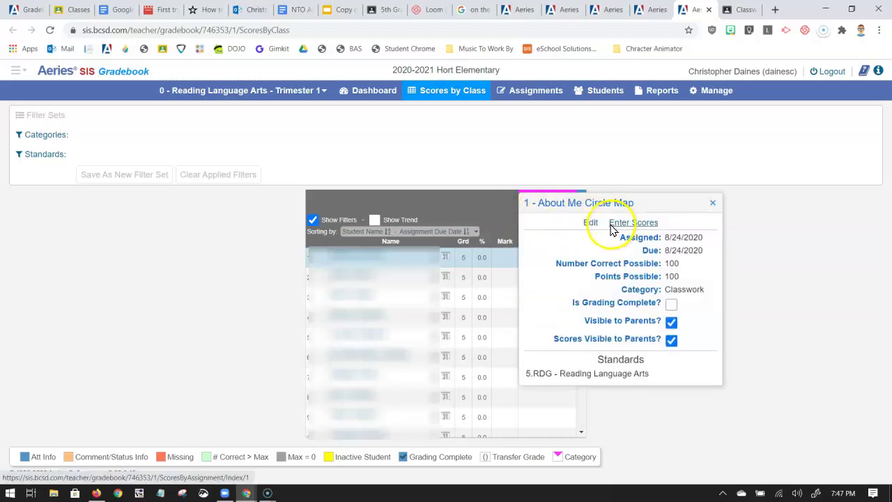
left_click_drag(669, 229, 671, 228)
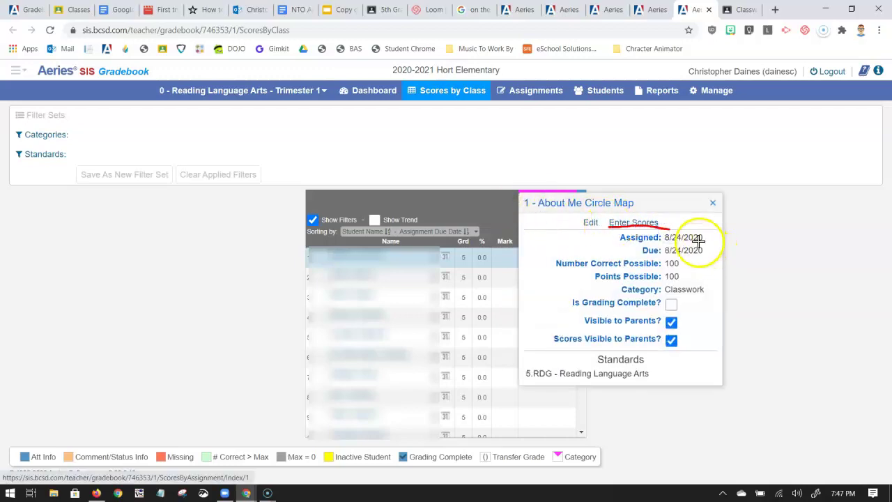
key("Escape")
left_click(653, 227)
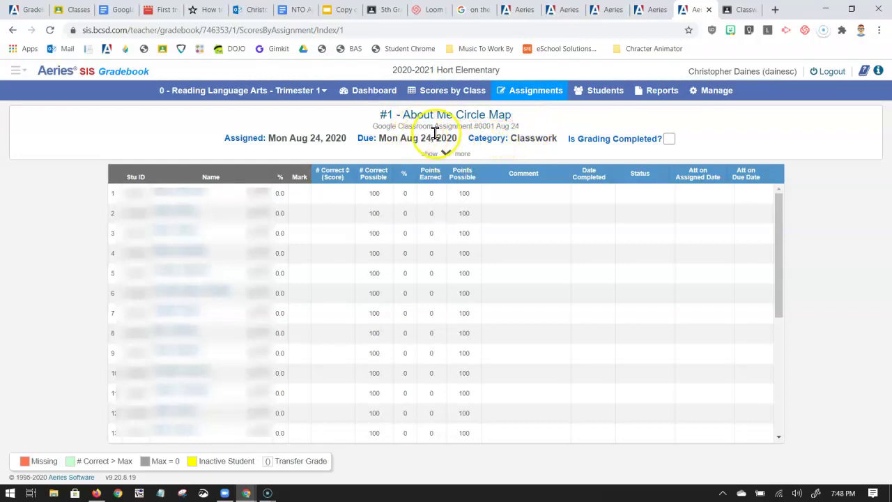
- Switch to Google Classroom and open the student work of the Reading Language Arts assignment
left_click(744, 10)
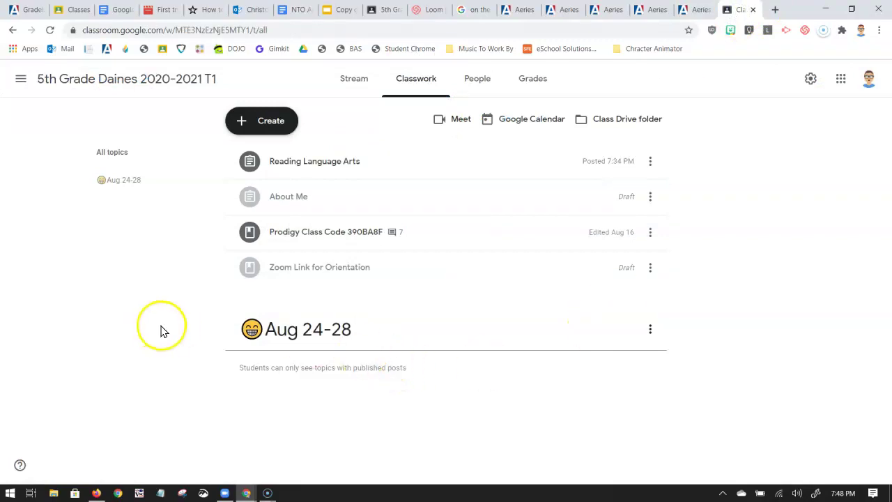
left_click(344, 167)
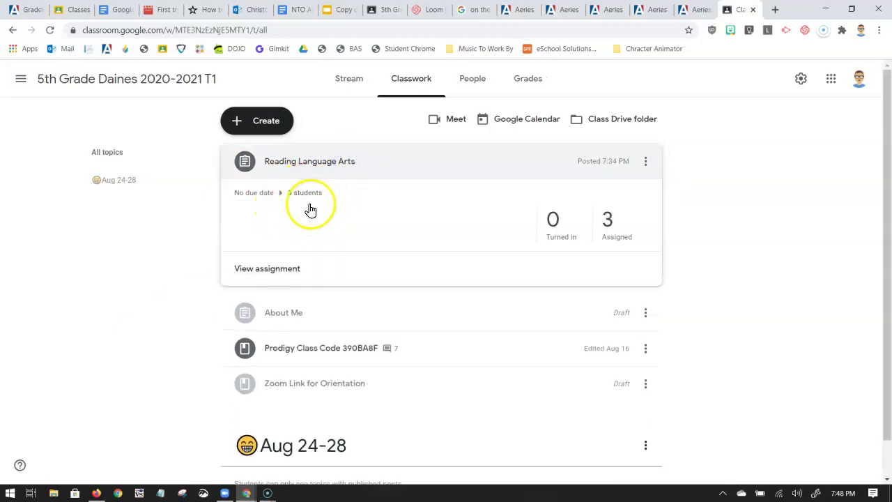
left_click(265, 271)
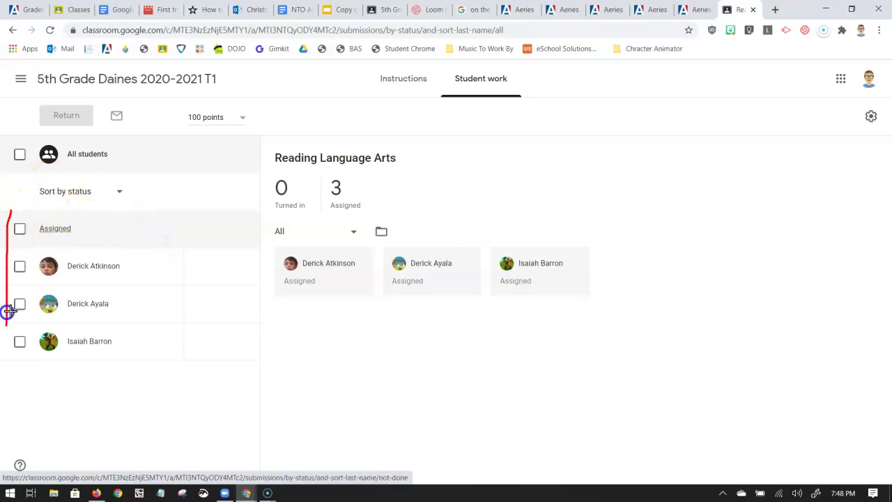
mouse_move(246, 360)
left_mouse_down()
mouse_move(239, 244)
mouse_move(88, 217)
mouse_move(7, 219)
left_mouse_up()
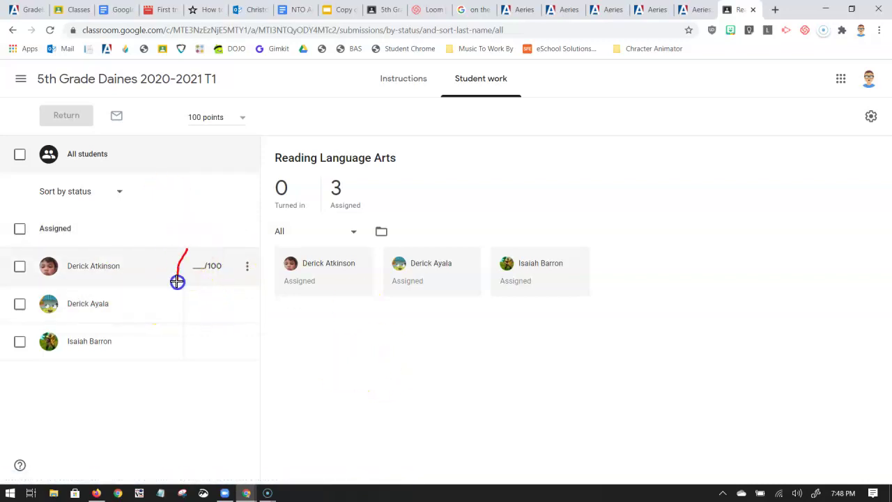
left_click_drag(85, 104, 28, 112)
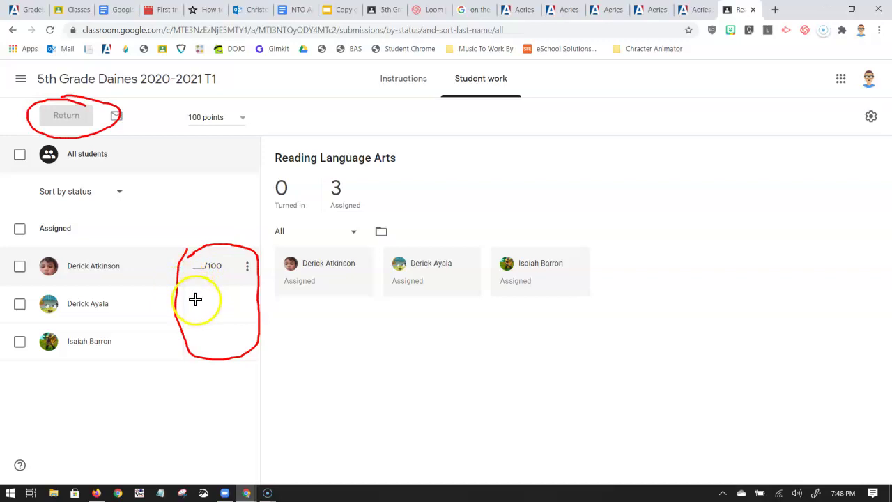
- Grade each of the three assigned students 100 out of 100 and return their unsubmitted assignments
left_click(203, 269)
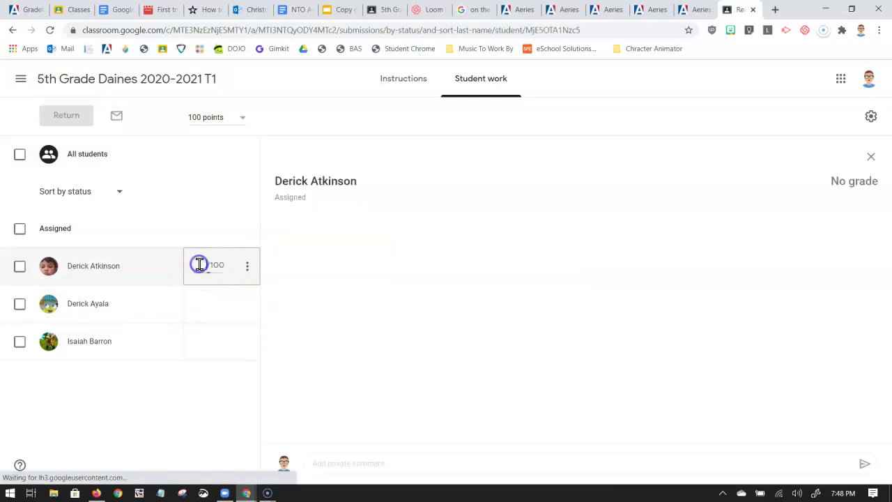
type("100")
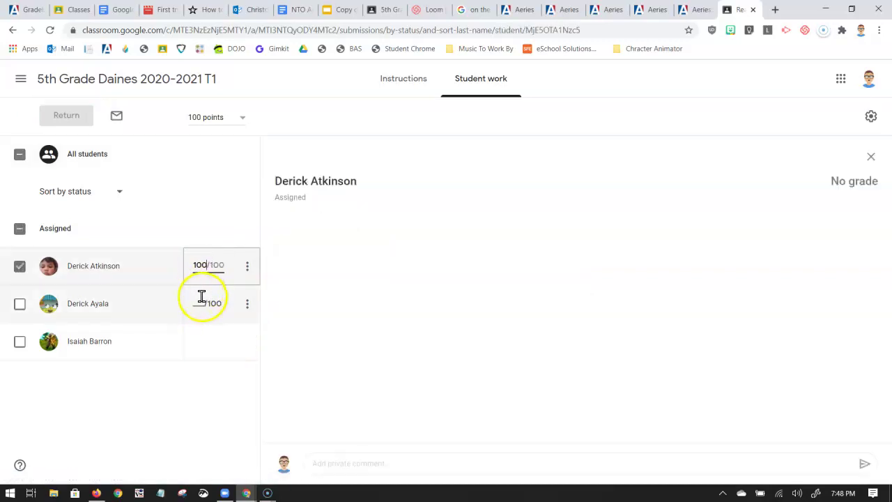
left_click(209, 304)
type("100")
left_click(202, 339)
type("10")
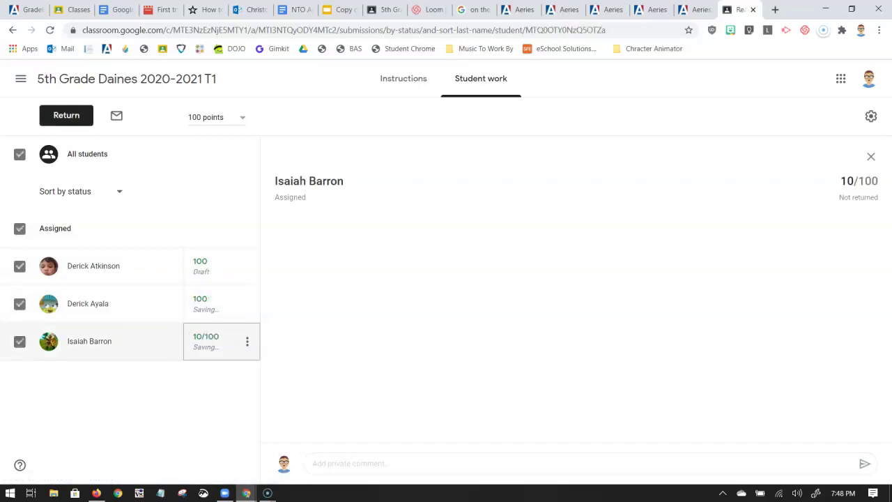
left_click(207, 340)
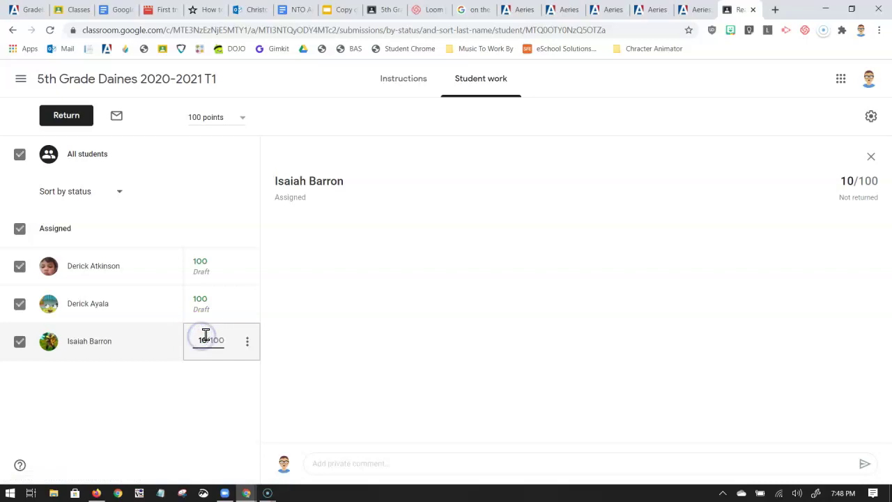
type("0")
left_click(210, 395)
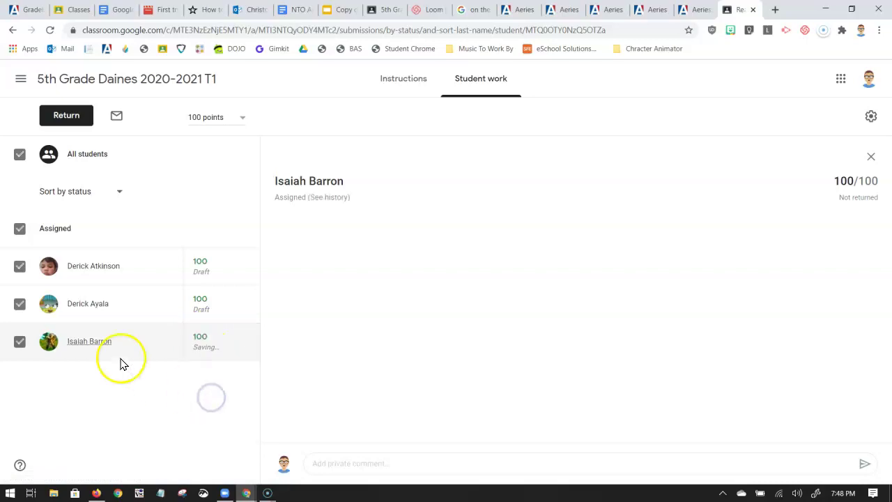
left_click(70, 117)
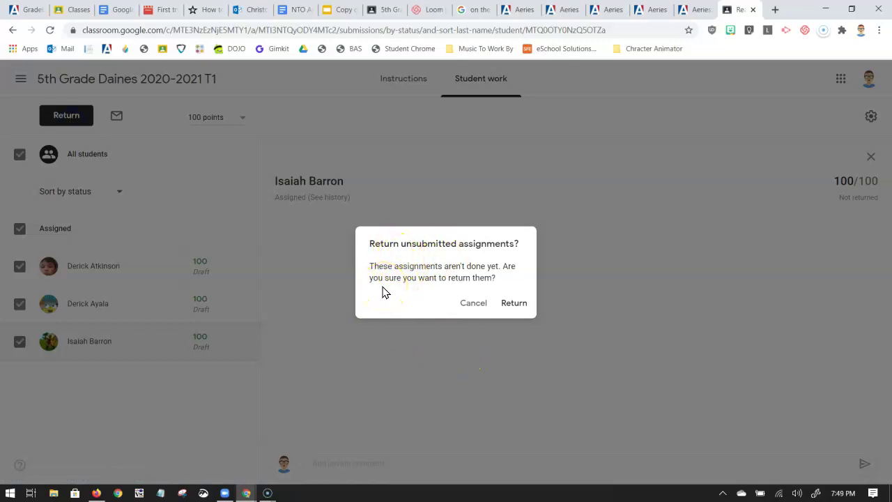
left_click(505, 306)
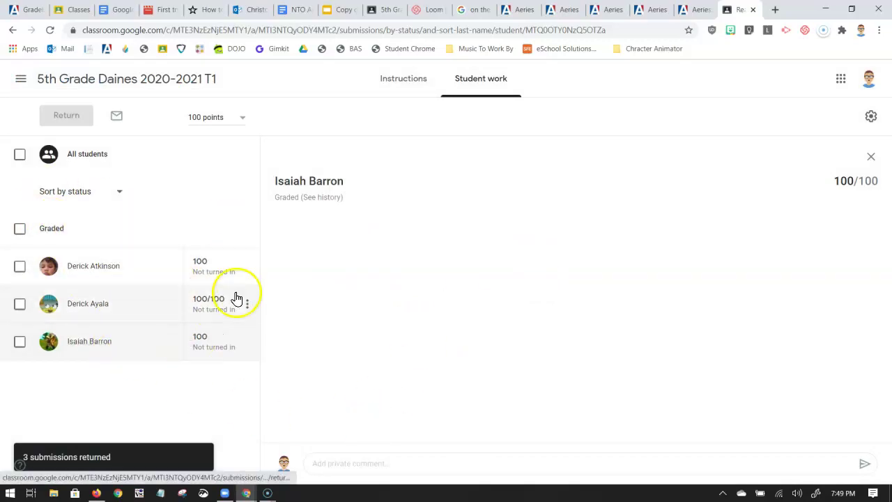
- Switch to the Aeries gradebook and open the Google score import for the 5th Grade T1 classroom to check the assignment's title and due date
left_click(696, 11)
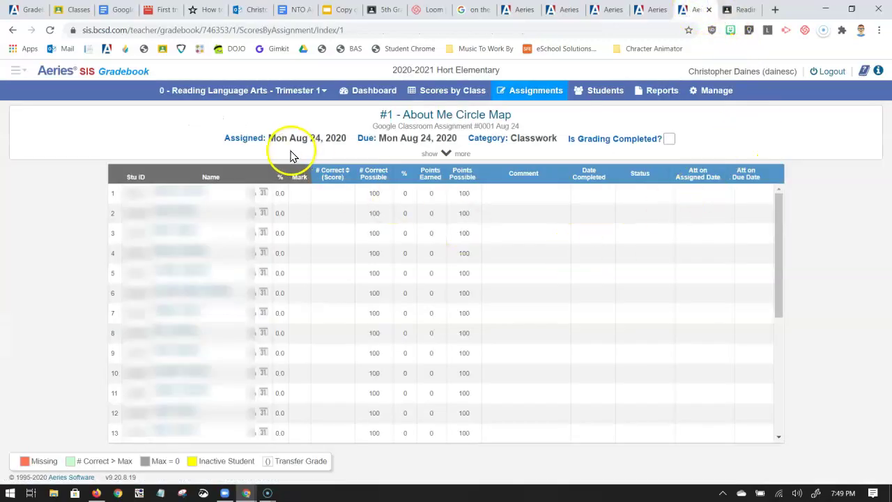
left_click_drag(416, 158, 449, 159)
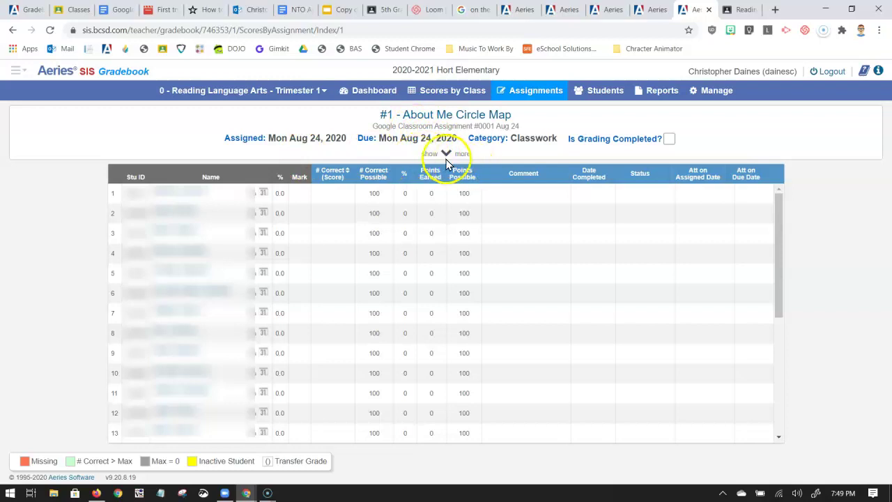
left_click(445, 154)
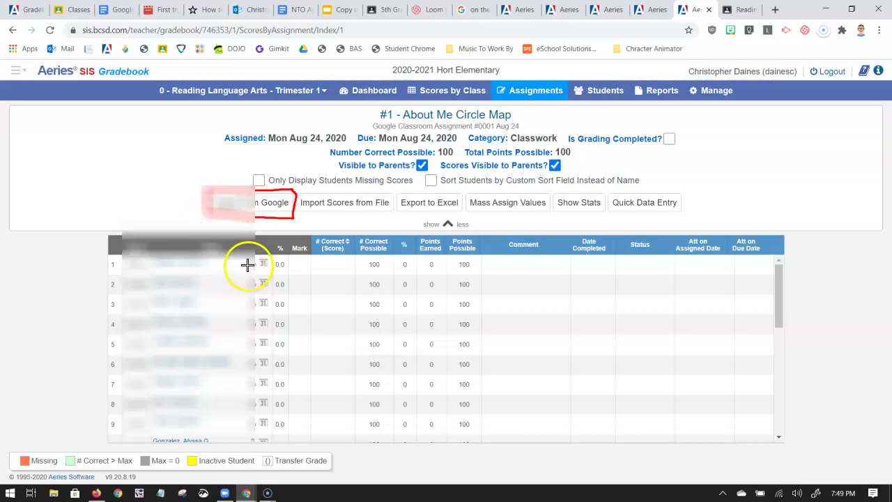
left_click(248, 202)
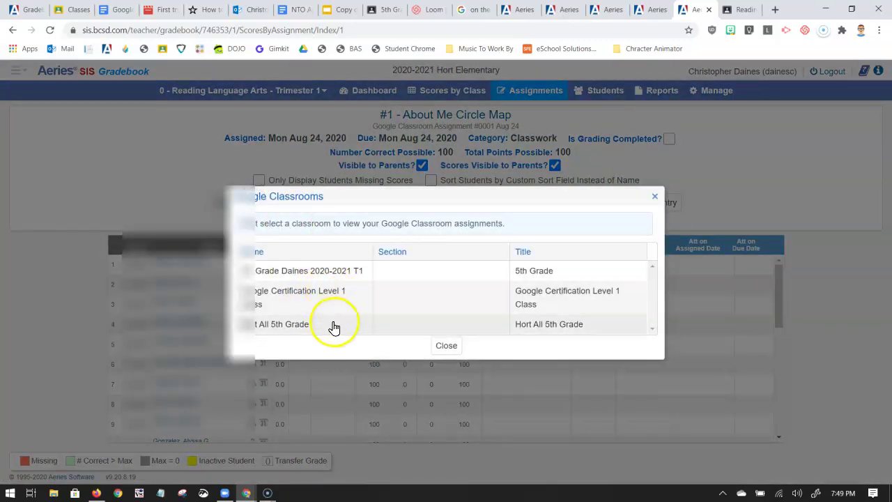
left_click(317, 274)
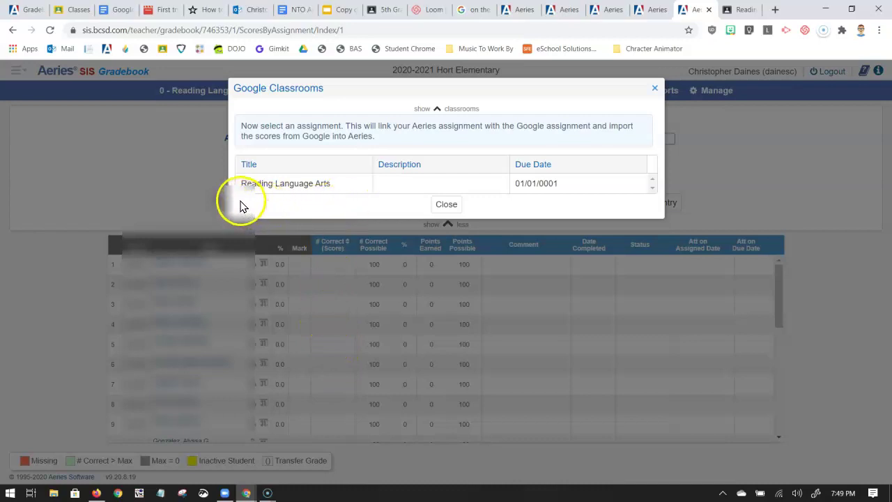
left_click(259, 189)
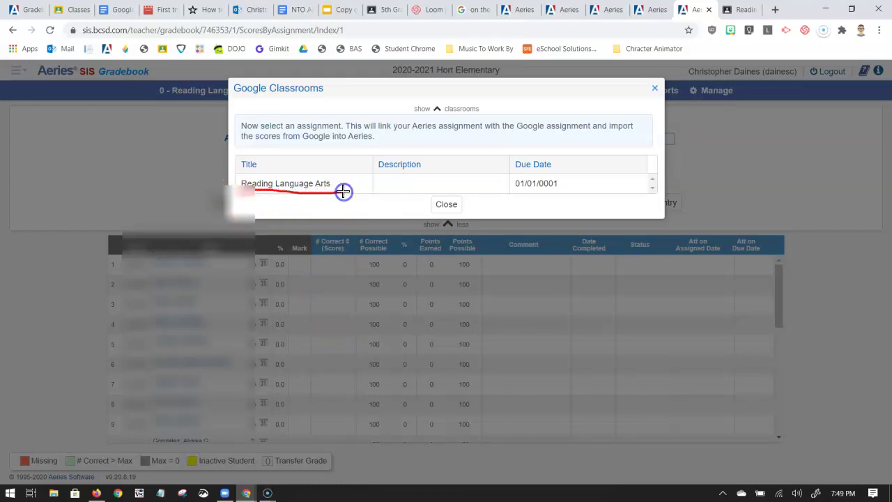
left_click_drag(508, 156, 529, 203)
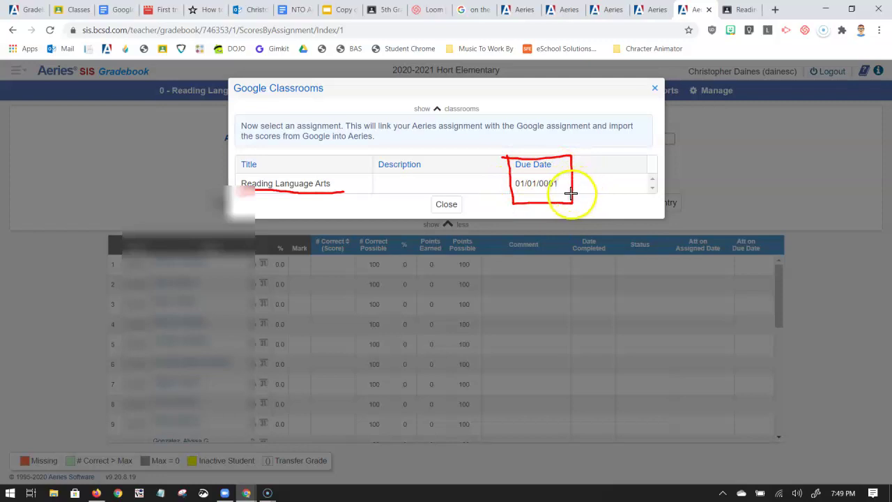
key("e")
key("Escape")
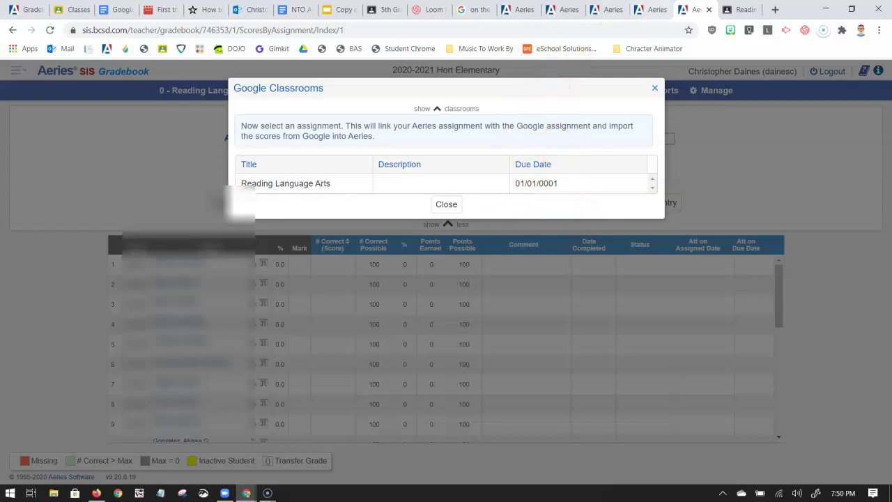
- Switch to Google Classroom and edit the Reading Language Arts assignment, setting its due date to Aug 24, 2020
left_click(733, 10)
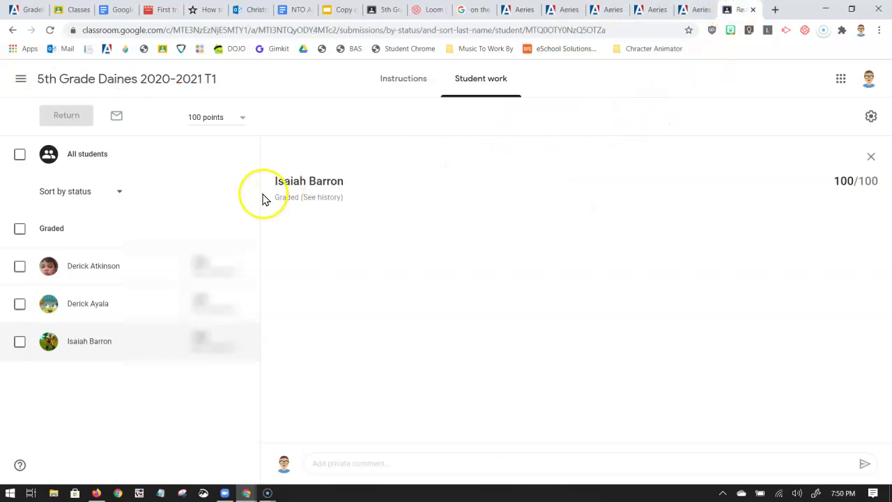
left_click(412, 82)
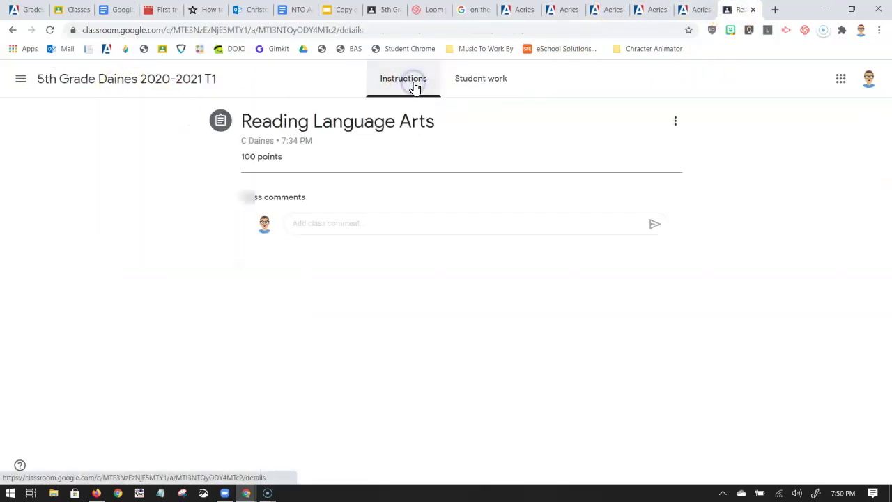
left_click(675, 124)
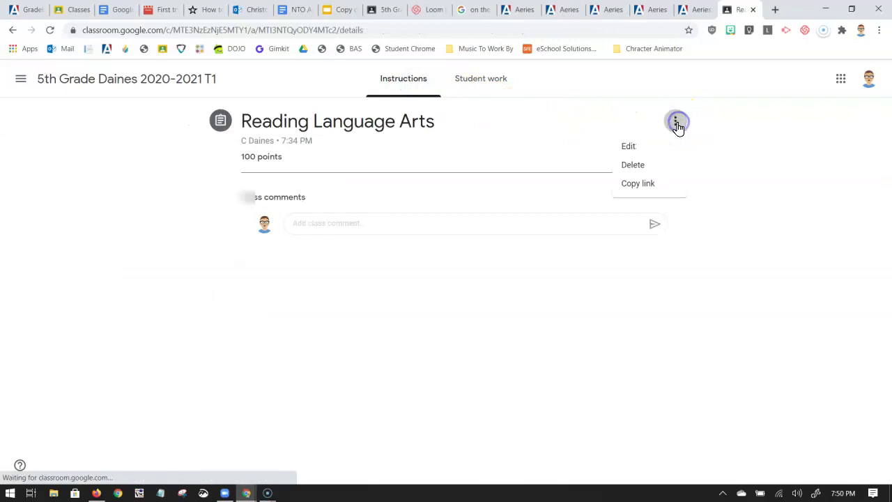
left_click(649, 148)
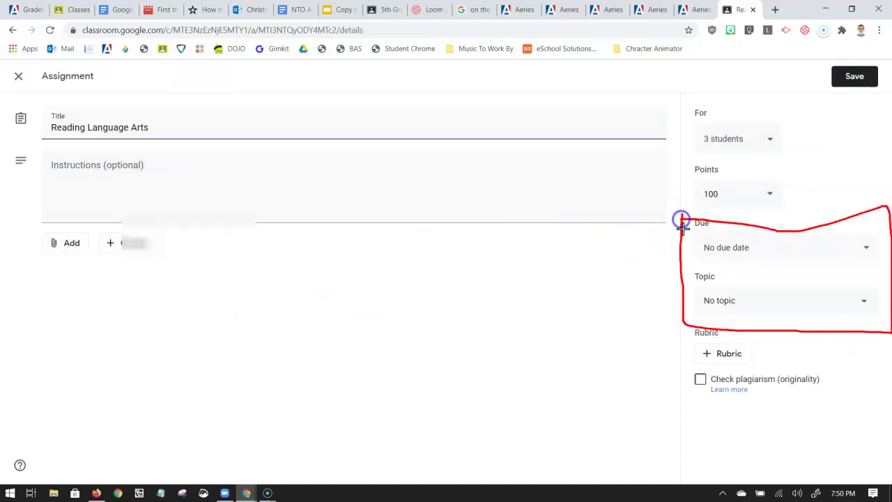
left_click_drag(647, 246, 687, 241)
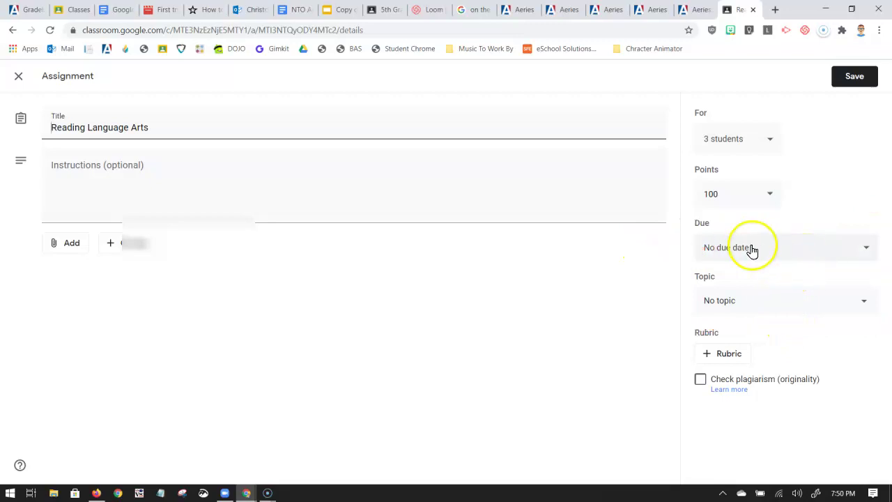
left_click(822, 249)
left_click(815, 292)
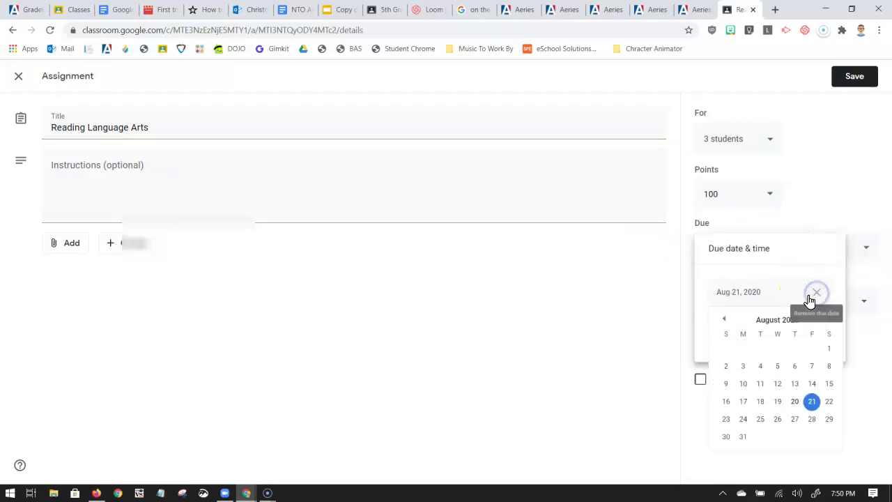
left_click(742, 420)
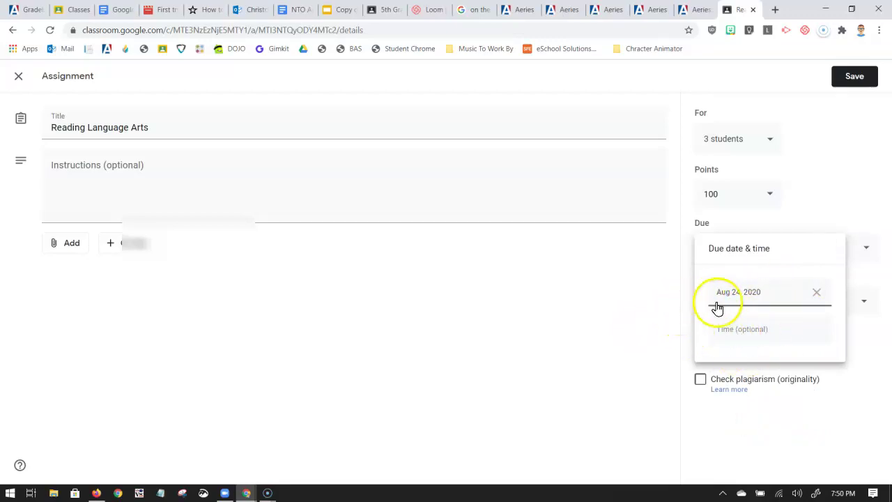
left_click(654, 328)
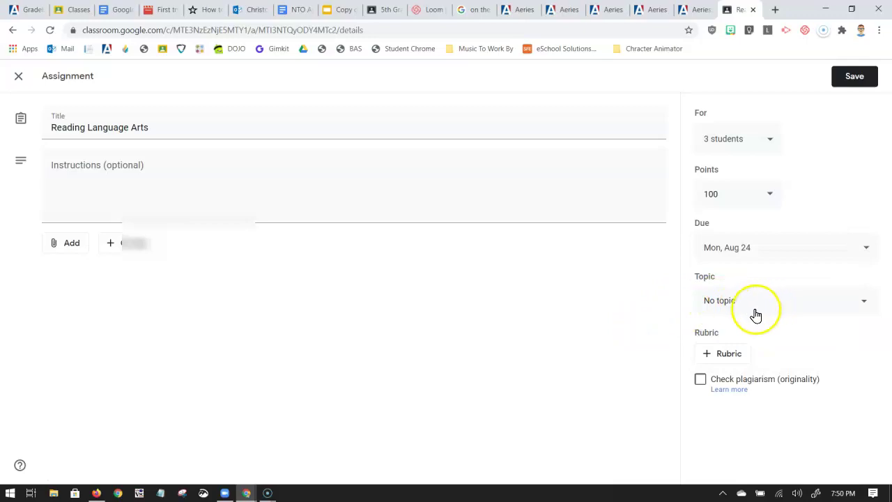
- File the assignment under the Aug 24-28 topic and save it
left_click(737, 300)
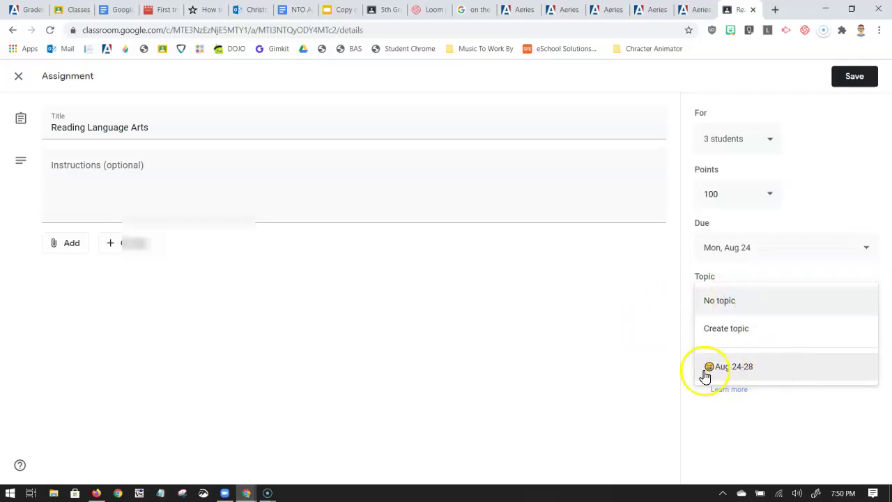
left_click(733, 372)
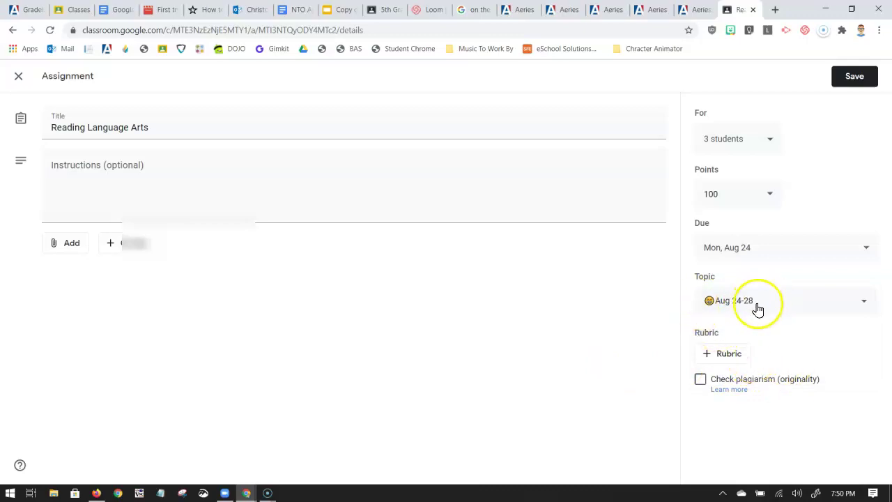
left_click(854, 78)
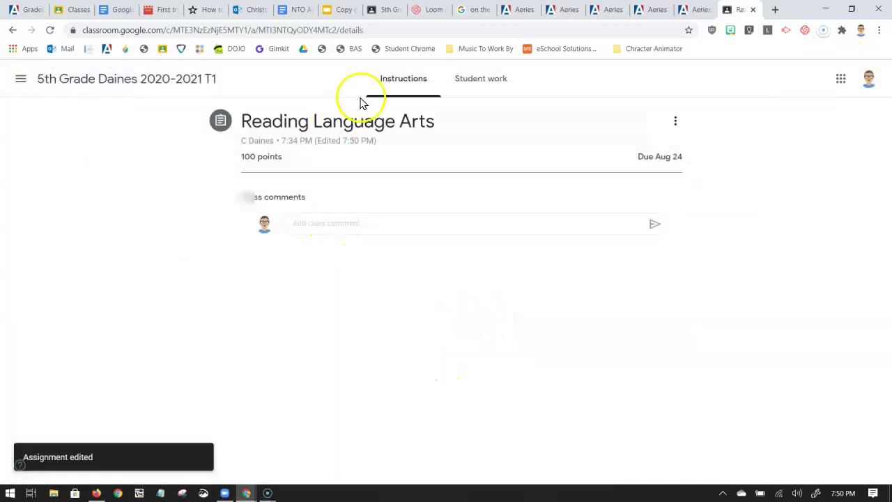
- Open the class's Classwork page and check the Reading Language Arts assignment's due date, assigned students and graded status
left_click(43, 81)
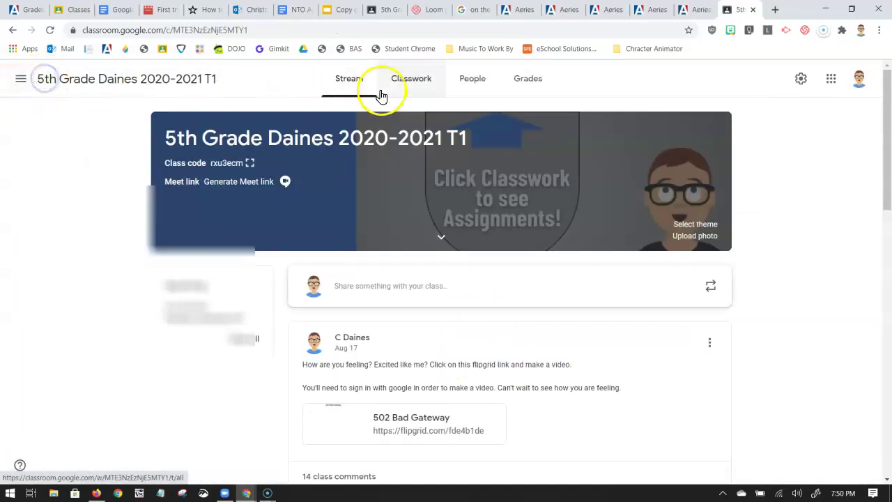
left_click(408, 80)
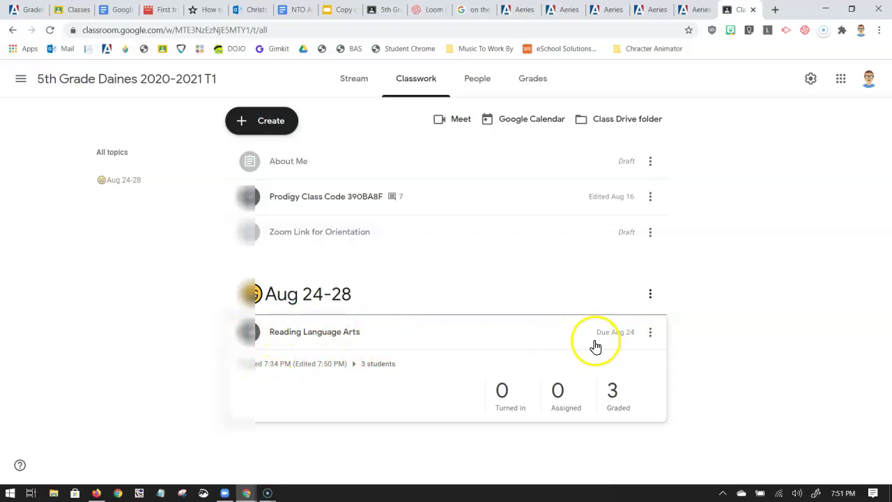
left_click_drag(603, 370, 618, 432)
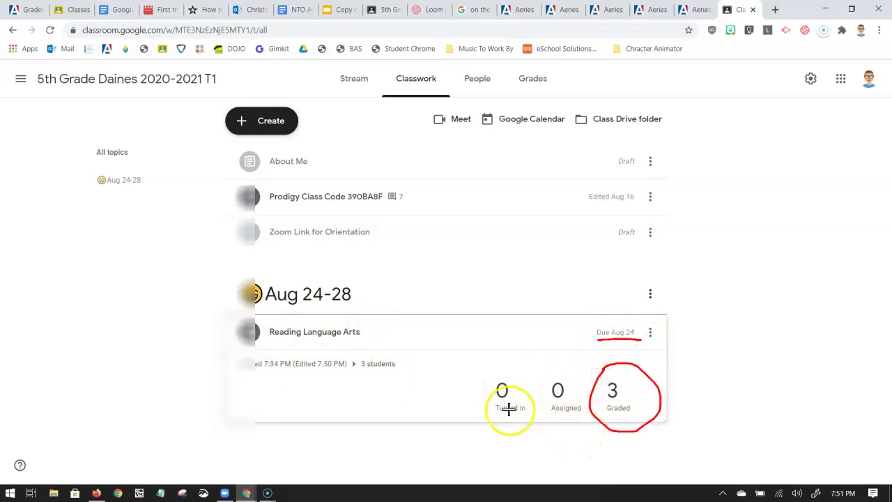
left_click_drag(352, 370, 419, 365)
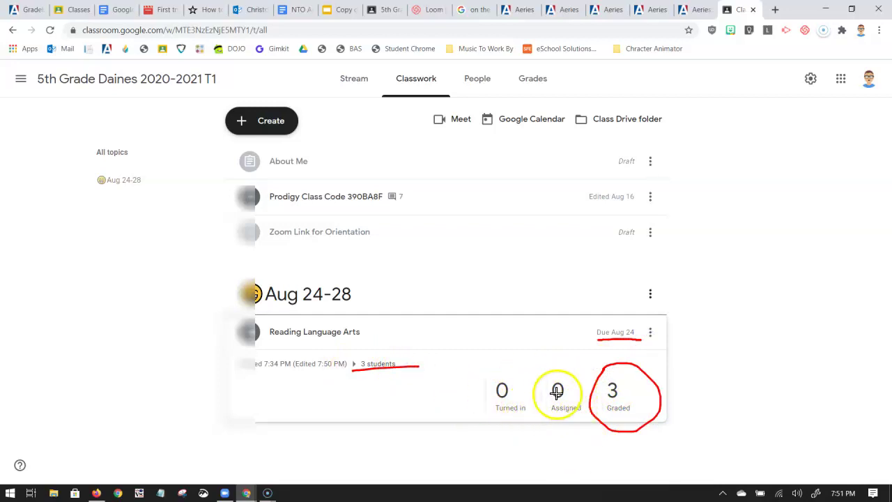
key("Escape")
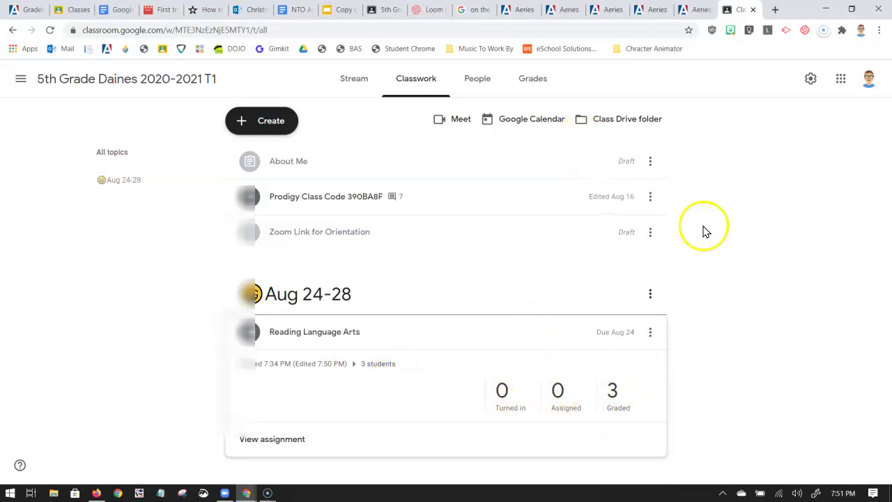
- Return to the Aeries gradebook, restart the Google score import for About Me Circle Map, and choose the 5th Grade T1 classroom
left_click(701, 10)
left_click(450, 204)
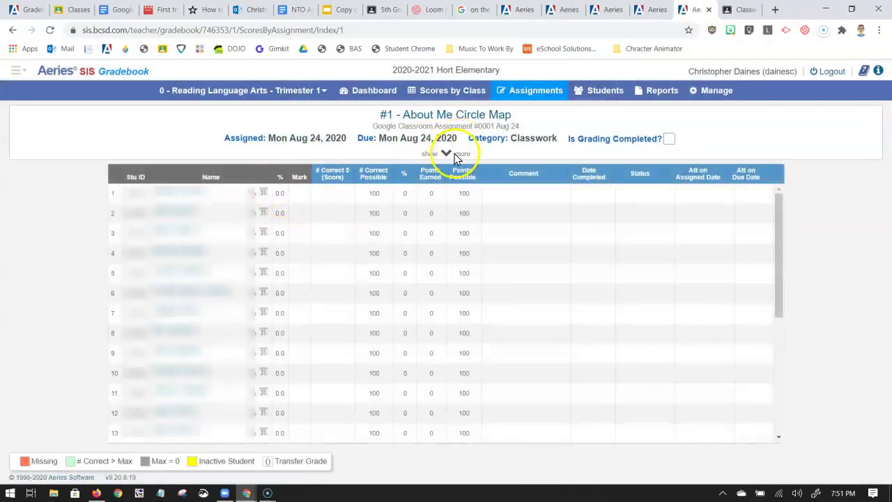
left_click(444, 155)
left_click(239, 203)
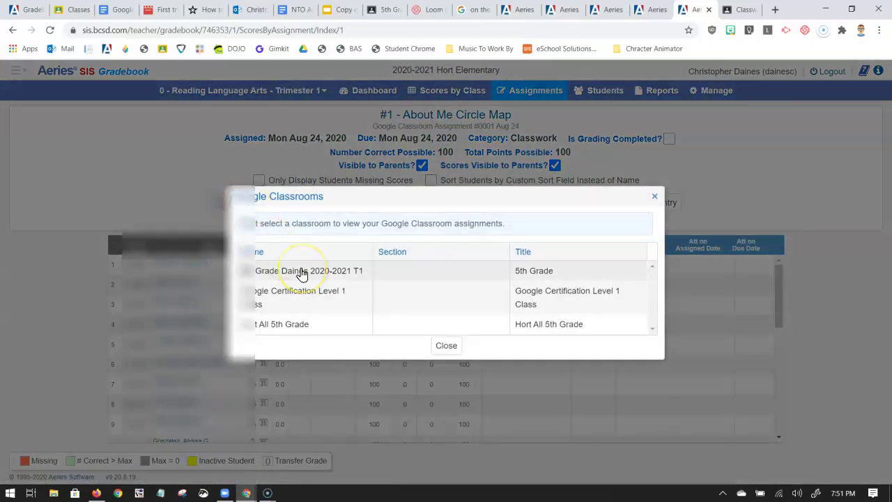
left_click(301, 272)
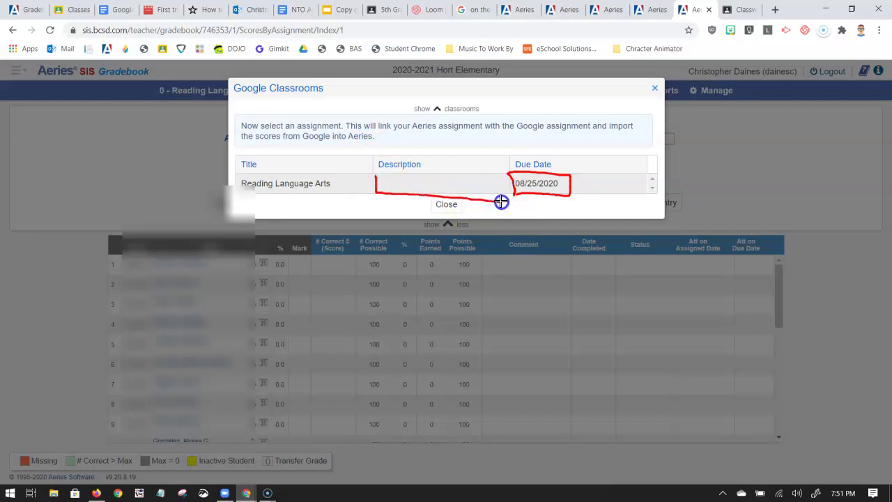
left_click_drag(465, 178, 383, 176)
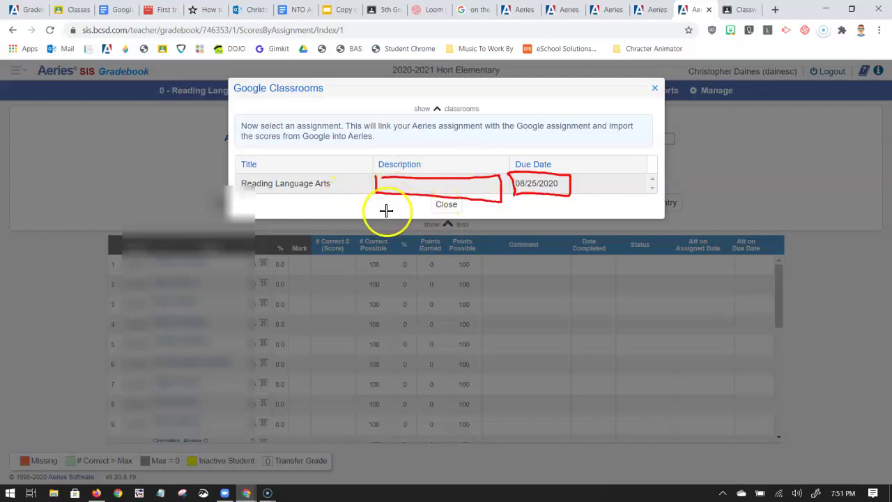
- Import the scores of the Reading Language Arts Google assignment into About Me Circle Map and dismiss the import report
left_click(309, 183)
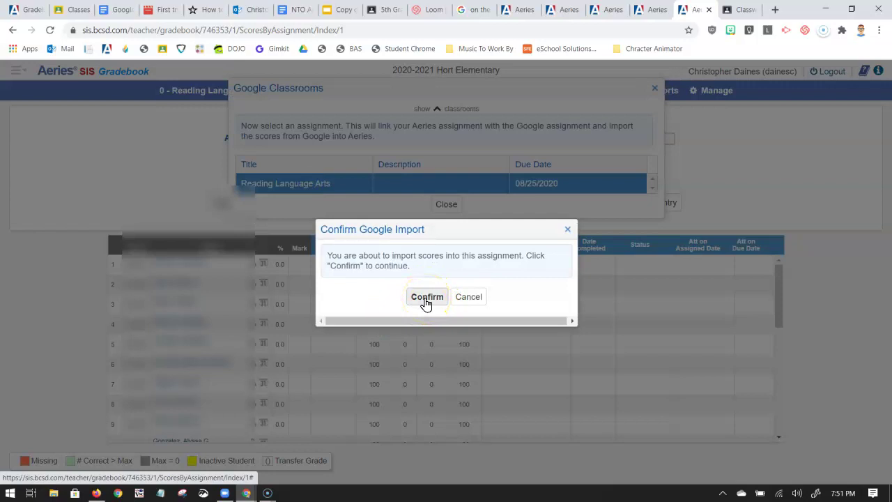
left_click(426, 299)
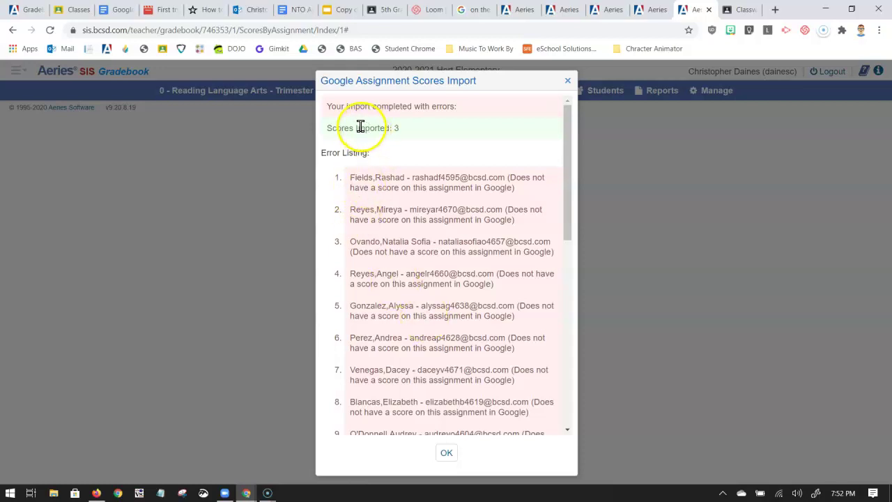
mouse_move(329, 136)
left_mouse_down()
mouse_move(409, 138)
mouse_move(332, 162)
mouse_move(331, 213)
left_mouse_up()
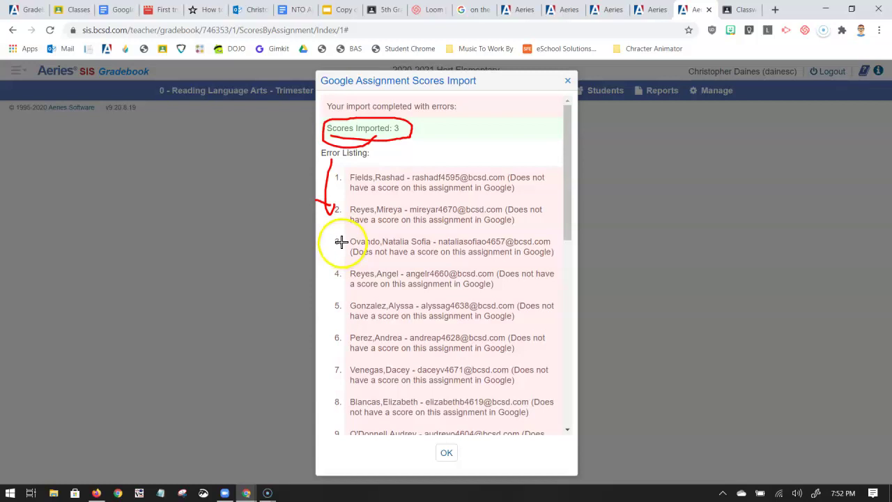
left_click(444, 453)
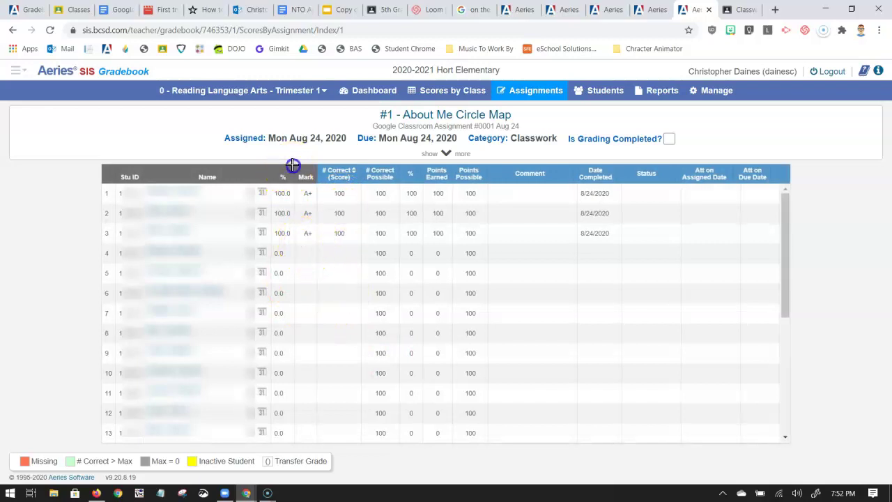
left_click_drag(295, 164, 294, 160)
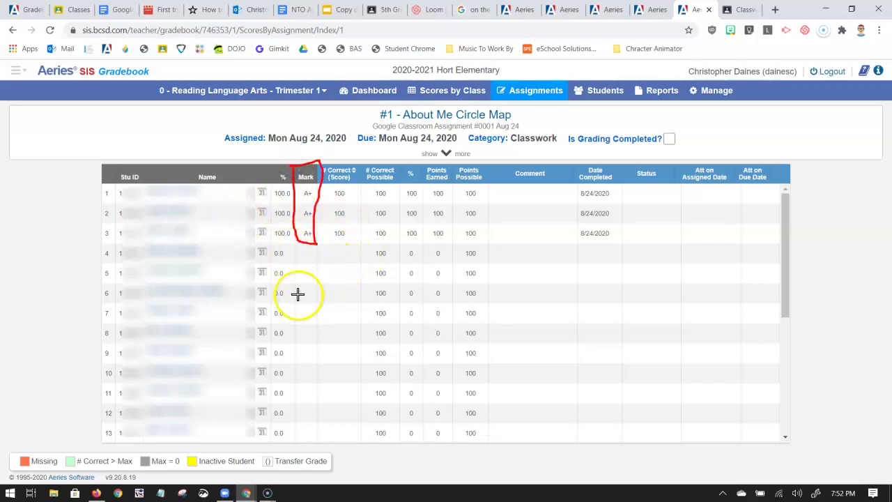
left_click(314, 256)
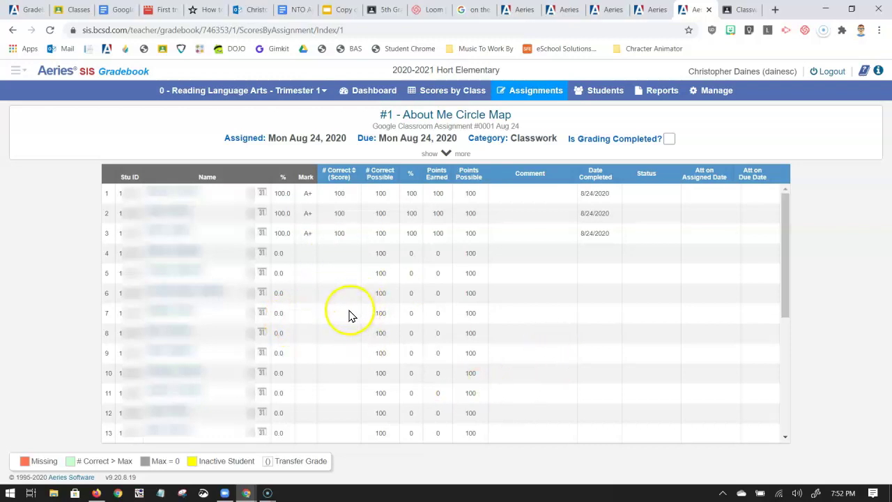
- Enter NA as the score of the student in row 4 and set that student's status to Excused
left_click(340, 255)
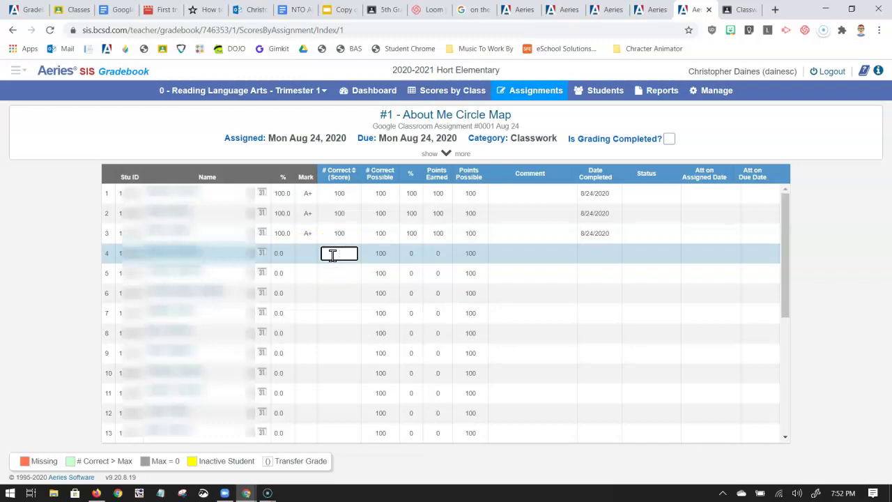
key("Tab")
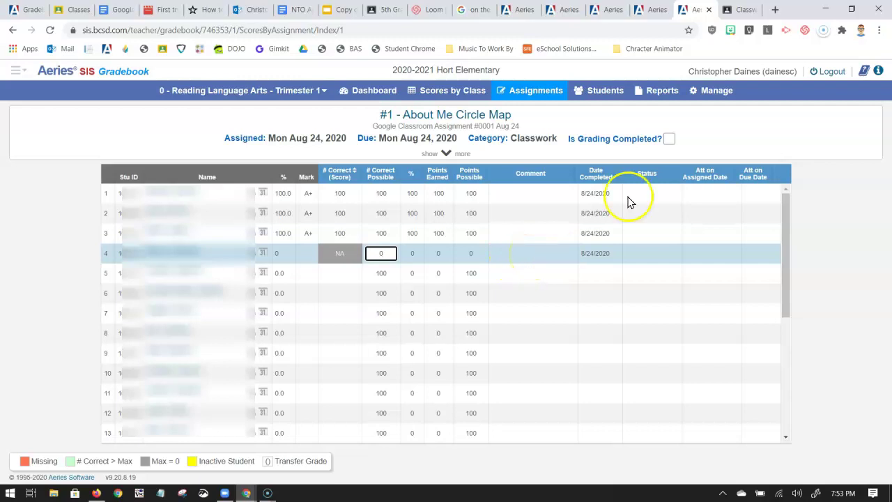
left_click(667, 255)
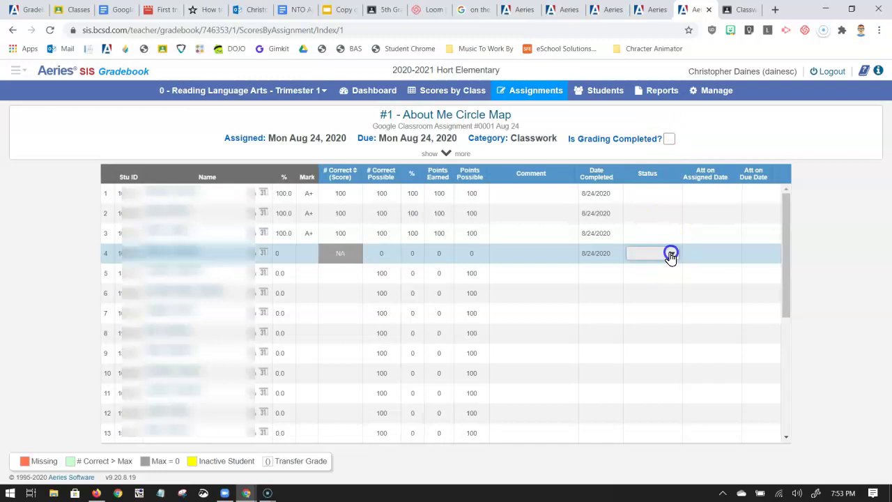
left_click(670, 255)
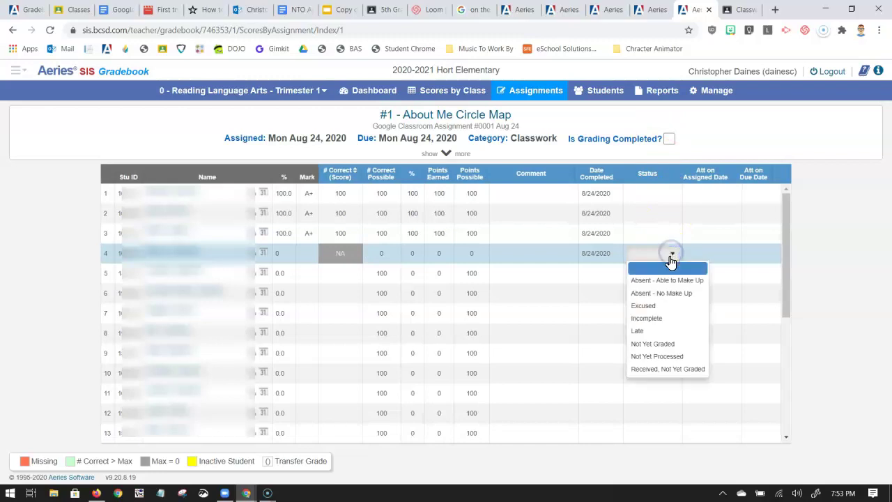
left_click(677, 308)
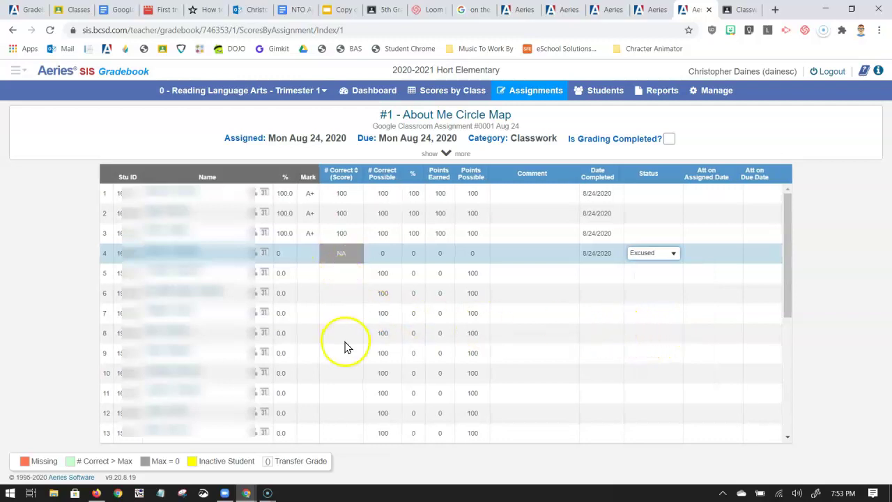
- Mass assign a Number Correct of 60 to the students without a score, leaving existing values not overwritten, and save the changes
left_click(446, 153)
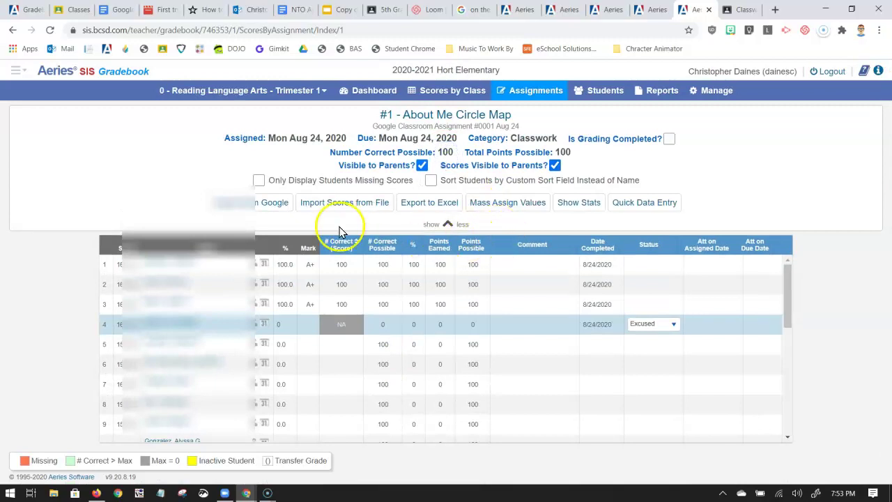
left_click(518, 203)
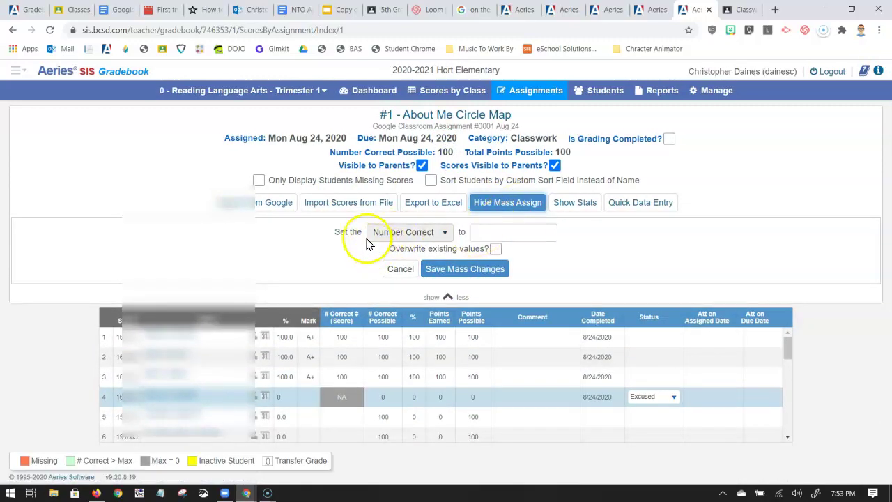
left_click(486, 234)
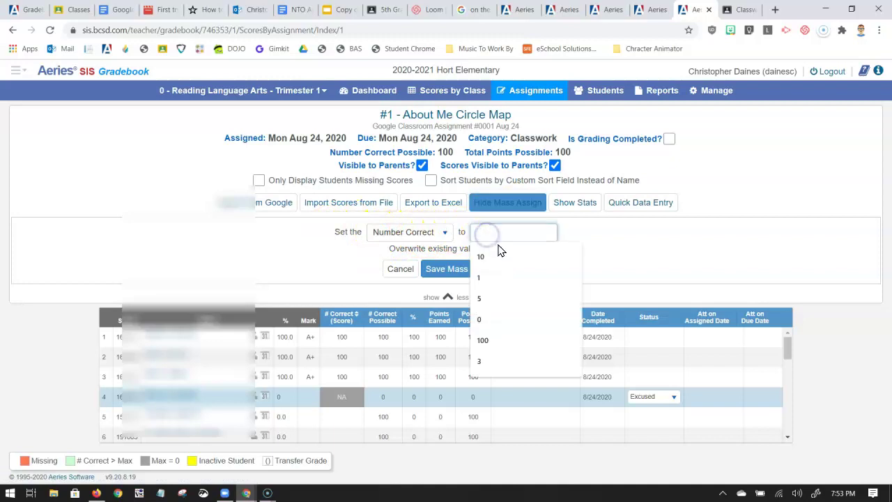
type("60")
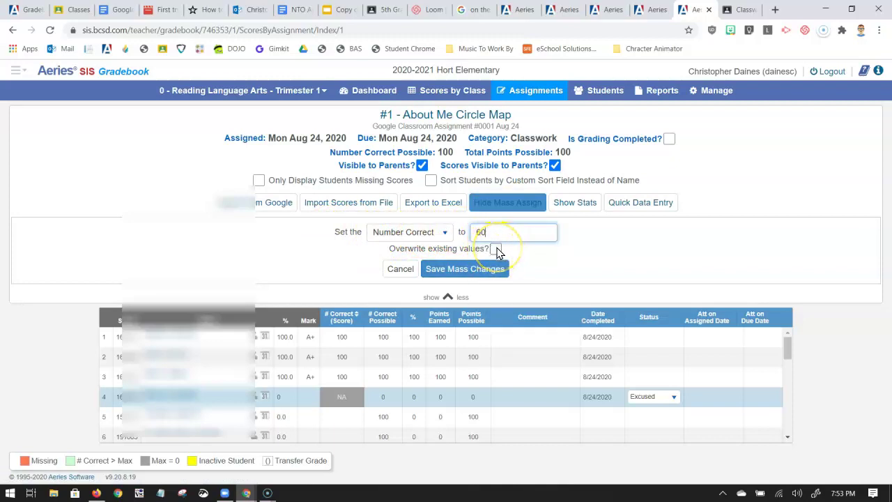
left_click(462, 270)
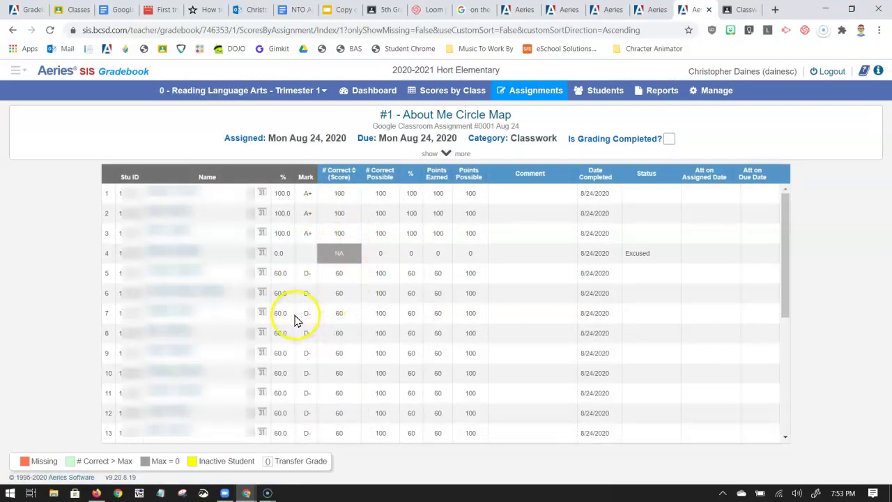
key("ctrl+2")
mouse_move(294, 281)
left_mouse_down()
mouse_move(308, 280)
mouse_move(294, 285)
left_mouse_up()
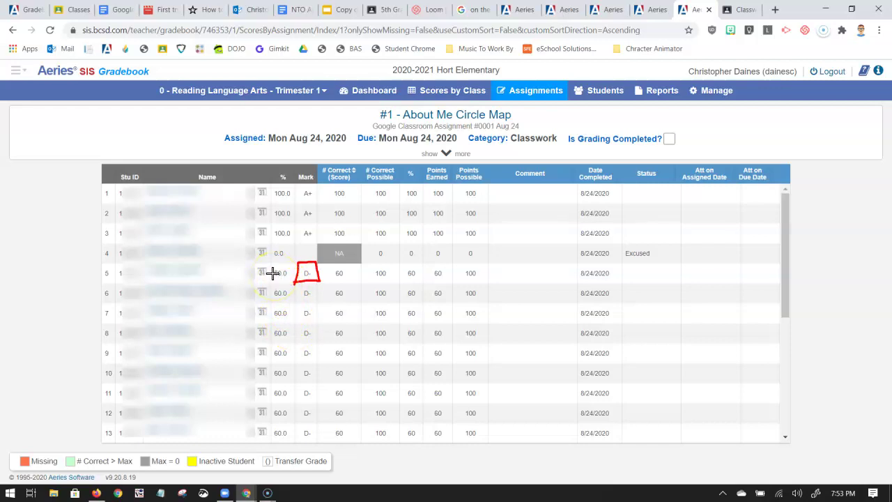
- Clear the scores of the students in rows 5 to 10 of About Me Circle Map
left_click(344, 274)
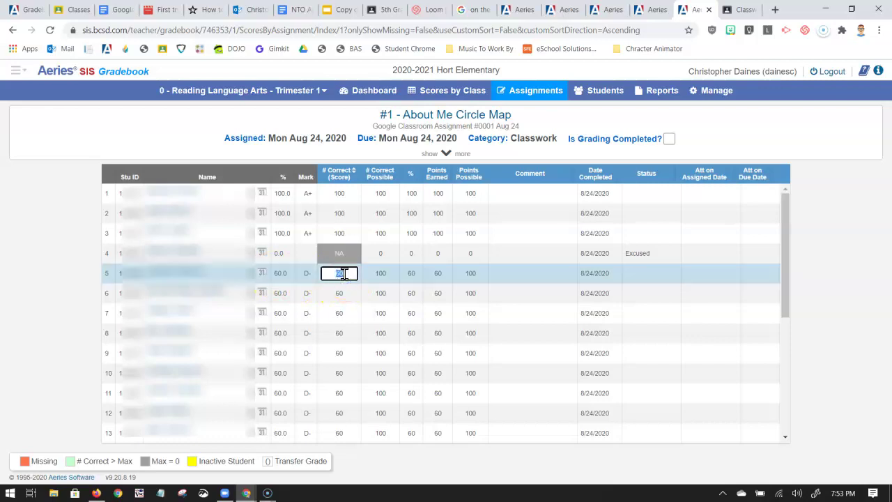
left_click(344, 292)
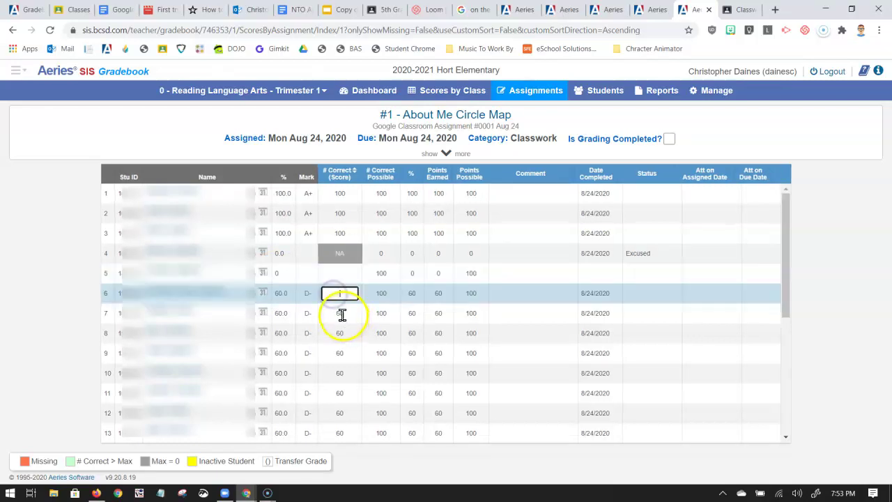
left_click(341, 314)
left_click(348, 334)
left_click(349, 354)
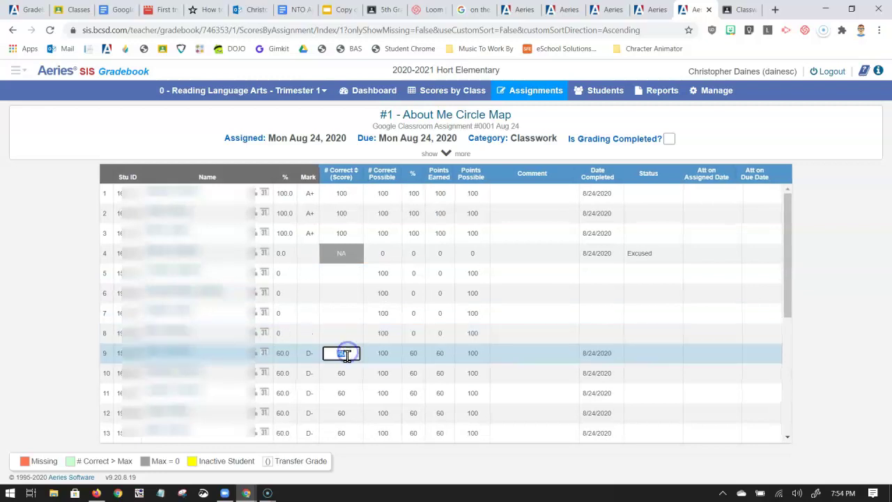
left_click(350, 373)
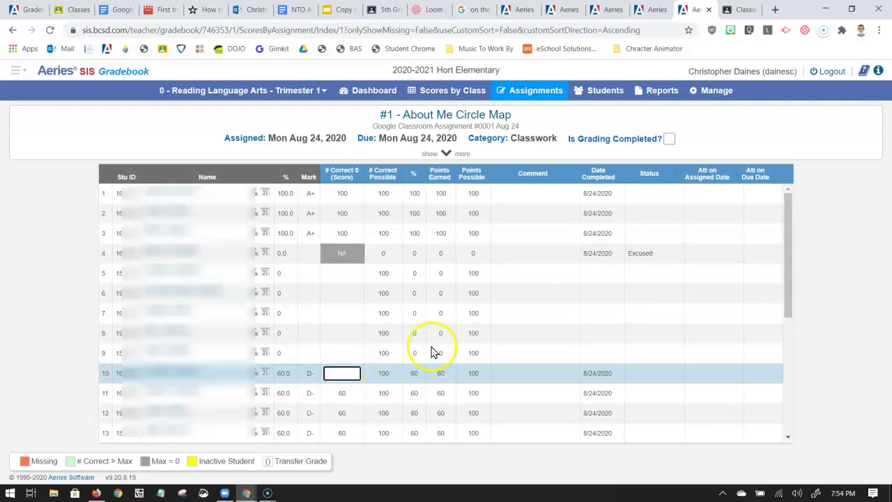
left_click(823, 221)
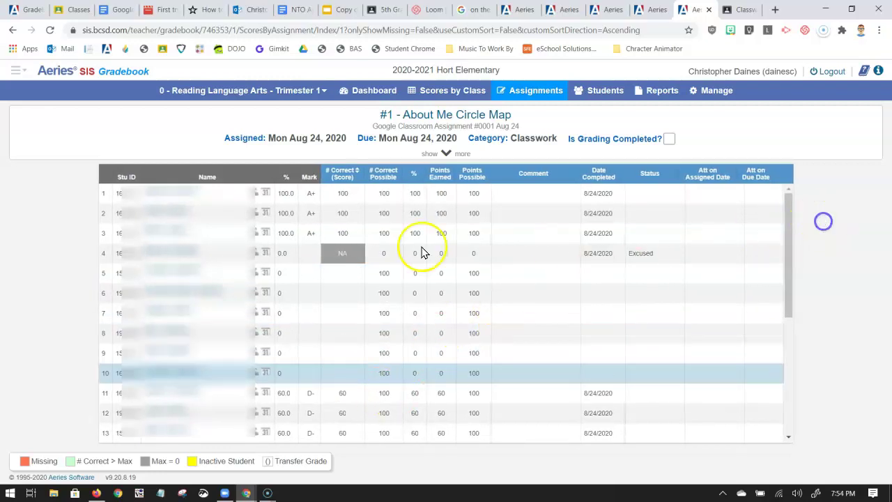
- Mark grading as completed for About Me Circle Map and select its Google Classroom description text
left_click(668, 139)
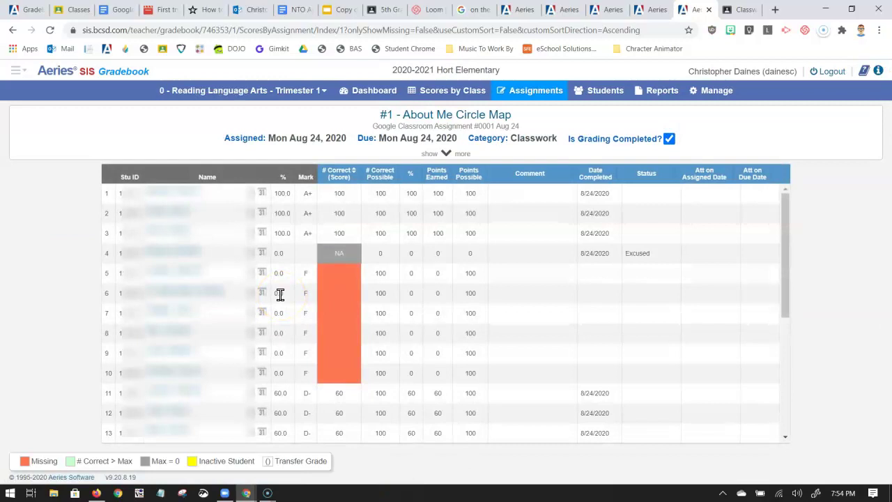
left_click(368, 289)
left_click_drag(373, 126, 527, 127)
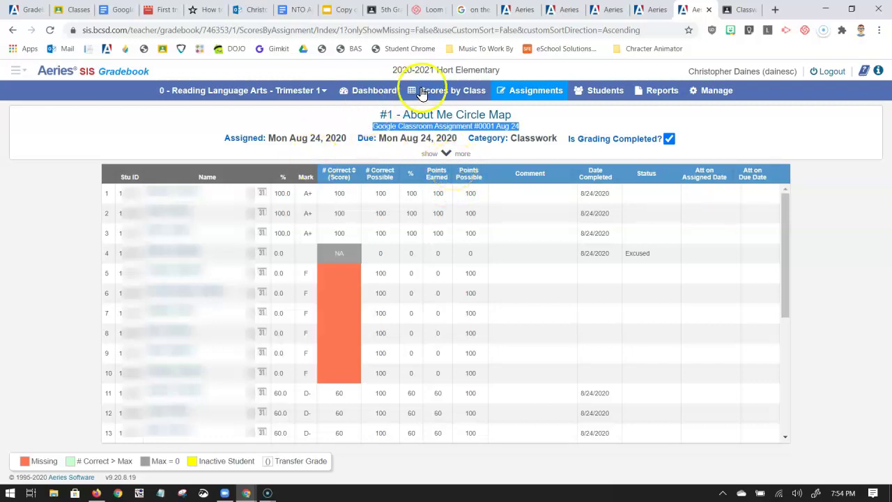
- Leave the gradebook and return to the Aeries Home page
left_click(17, 70)
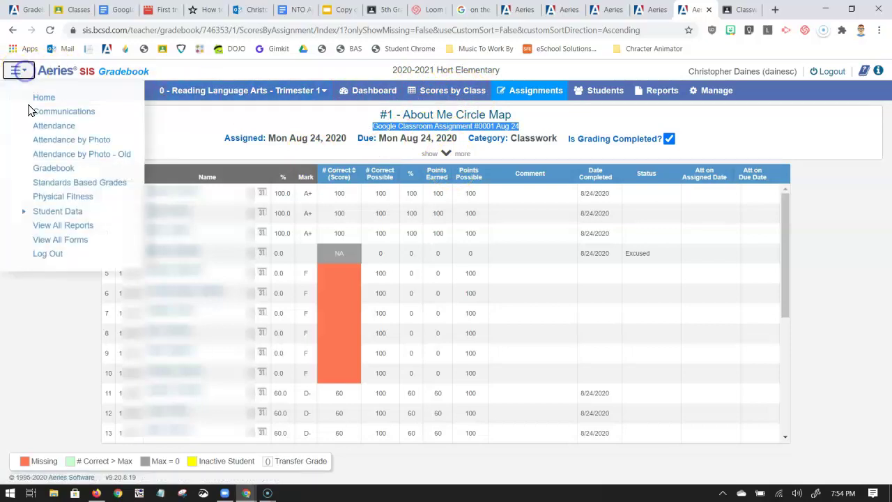
left_click(44, 98)
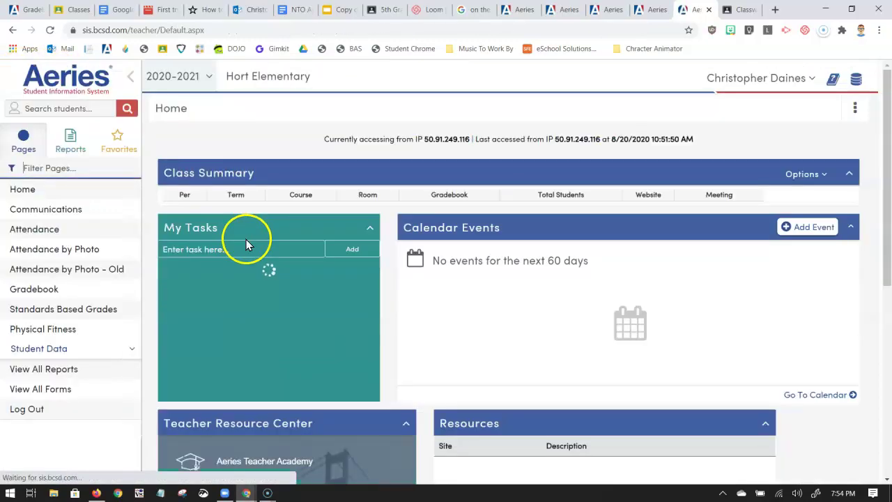